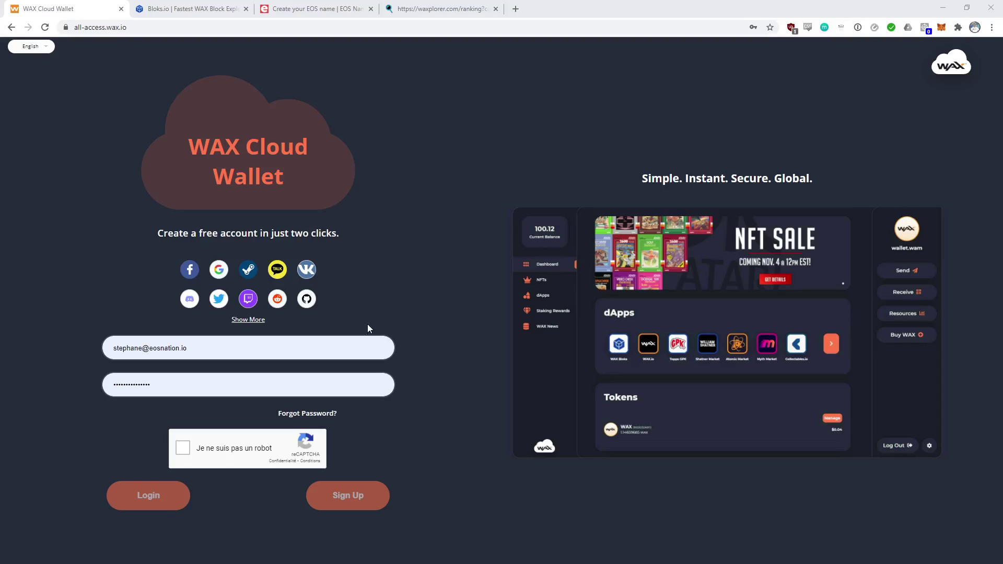
Tick the reCAPTCHA checkbox and log in to WAX Cloud Wallet with the filled-in credentials
left_click(183, 448)
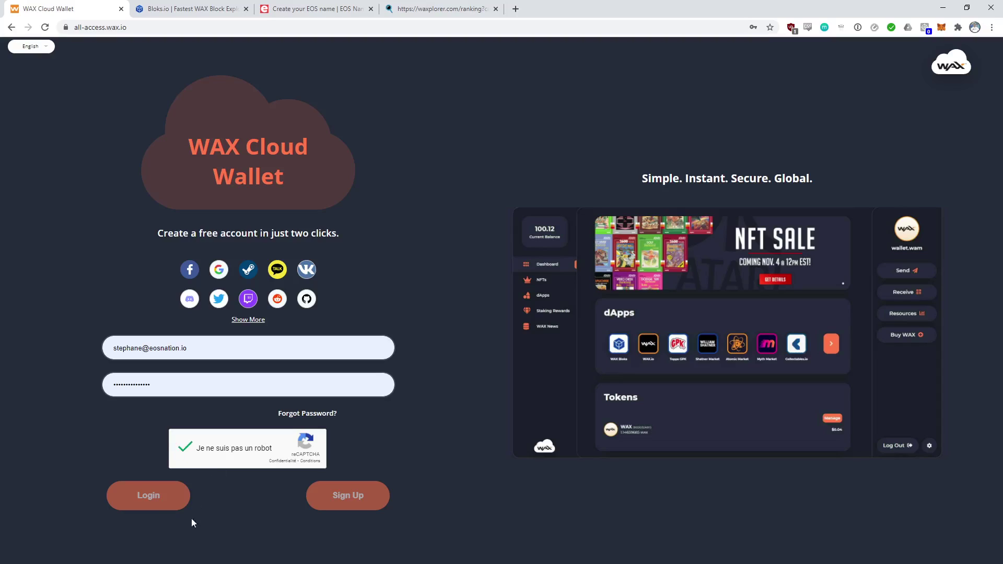
left_click(154, 502)
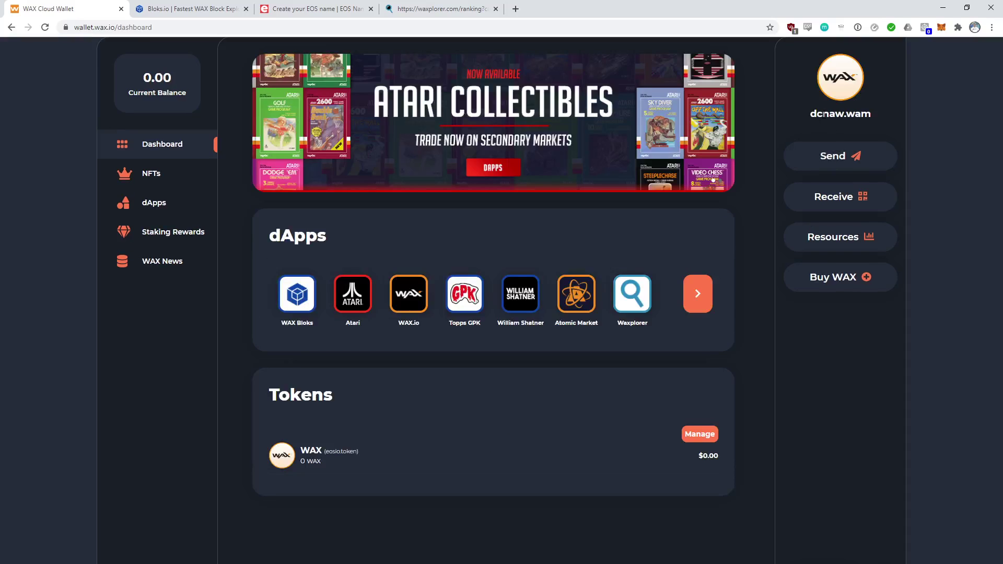
Open the NFT inventory listing Blockchain Heroes 2 and the Origin Sale Badge
left_click_drag(844, 114, 871, 114)
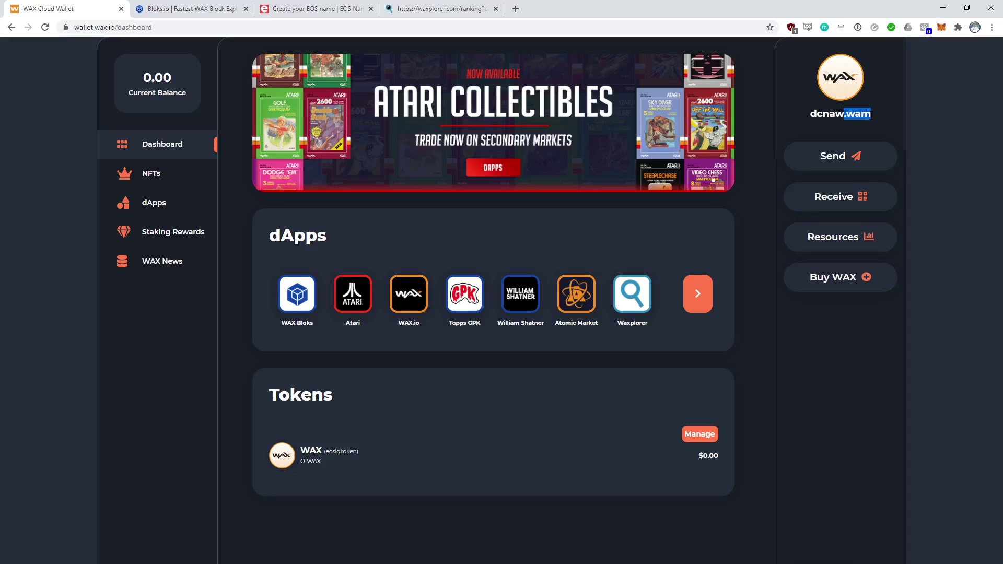
left_click(867, 116)
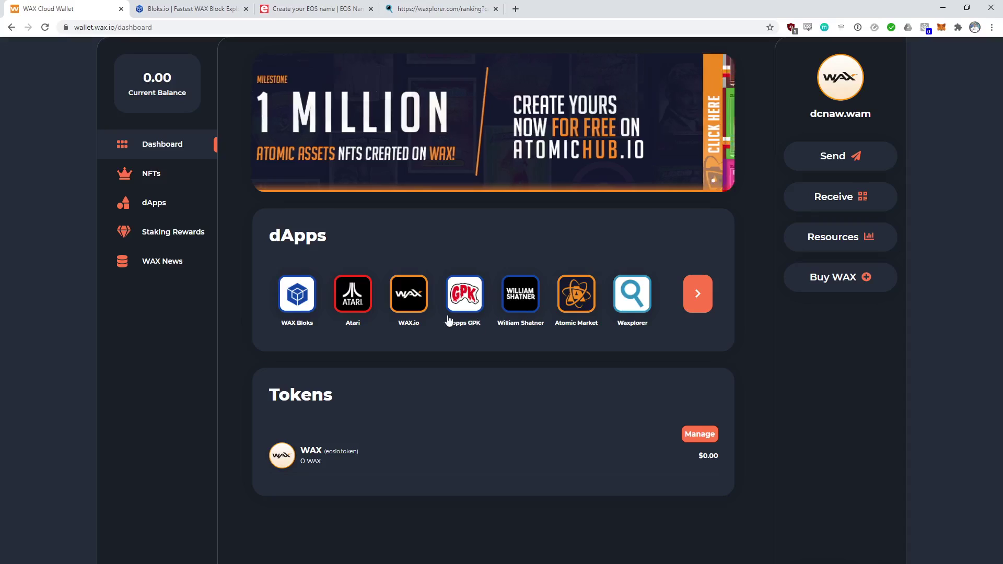
left_click(169, 180)
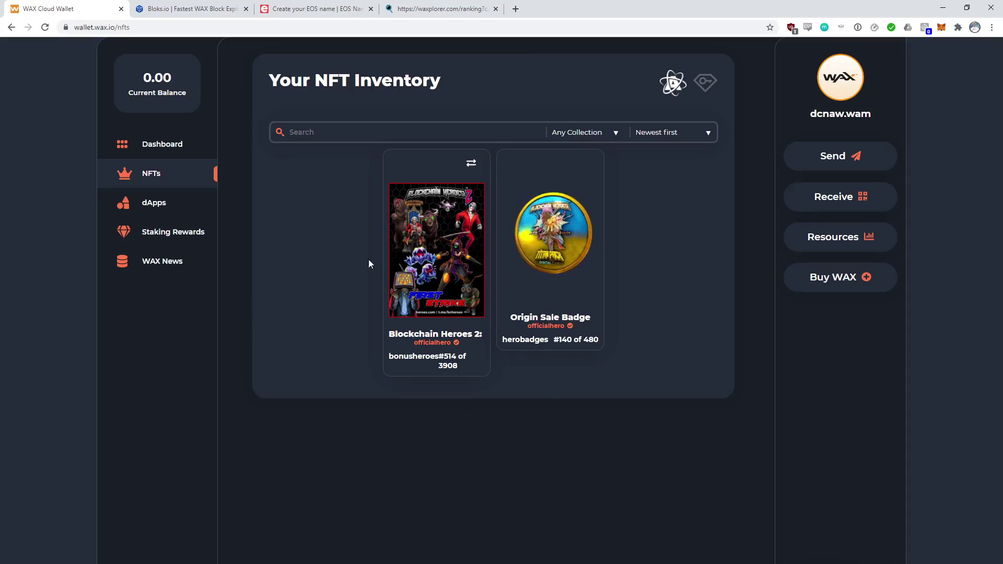
Show the dApps directory with WAX Bloks, Atomic Market, Alien Worlds and Blockchain Heroes
left_click(146, 212)
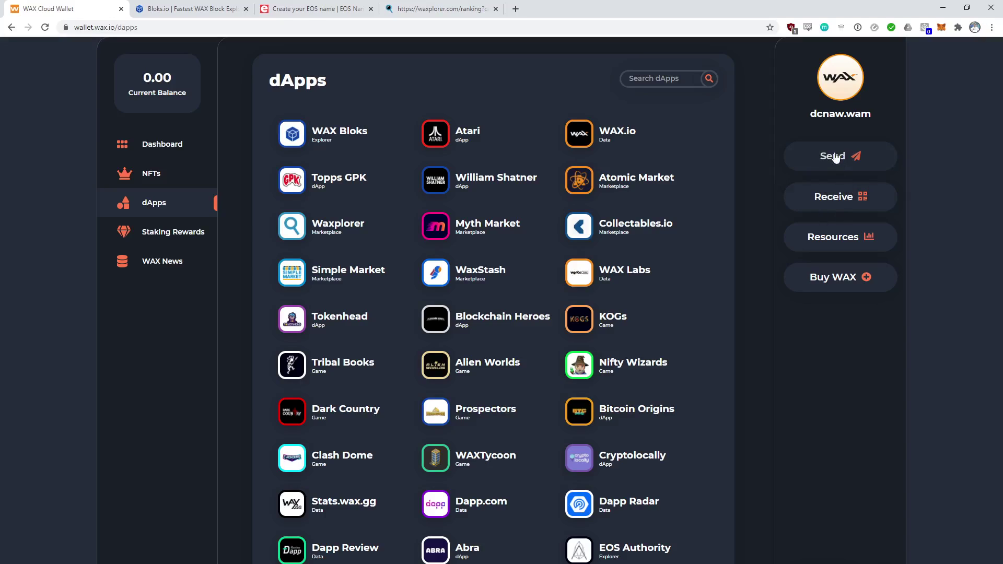
Review CPU, NET and RAM usage in Network Resources, then return to the NFT list
left_click(825, 238)
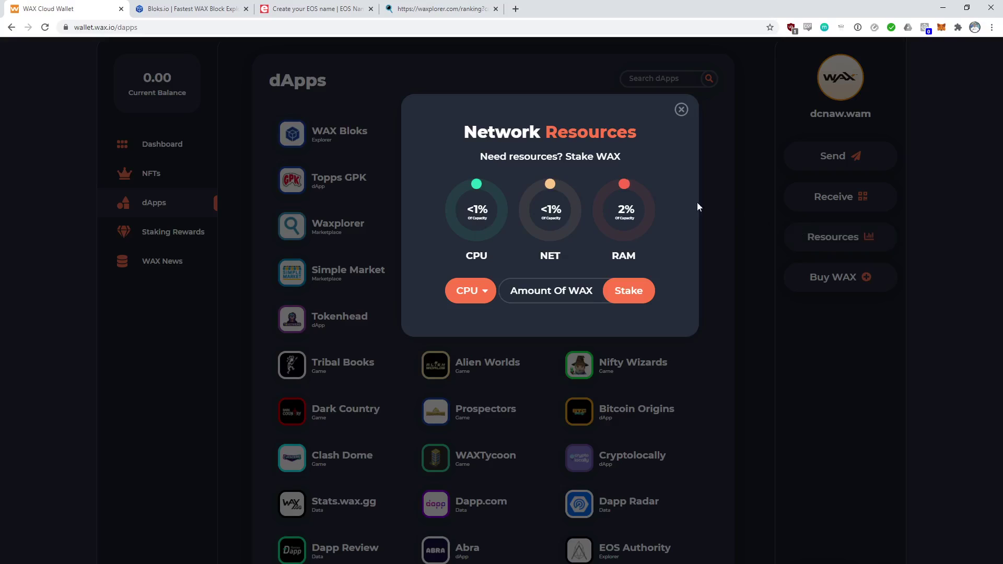
left_click(682, 111)
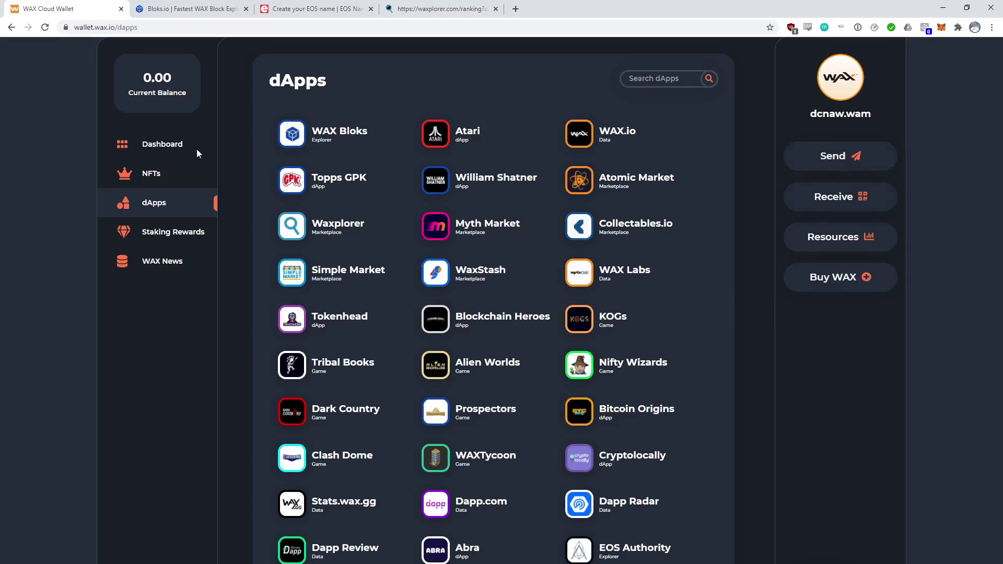
left_click(176, 175)
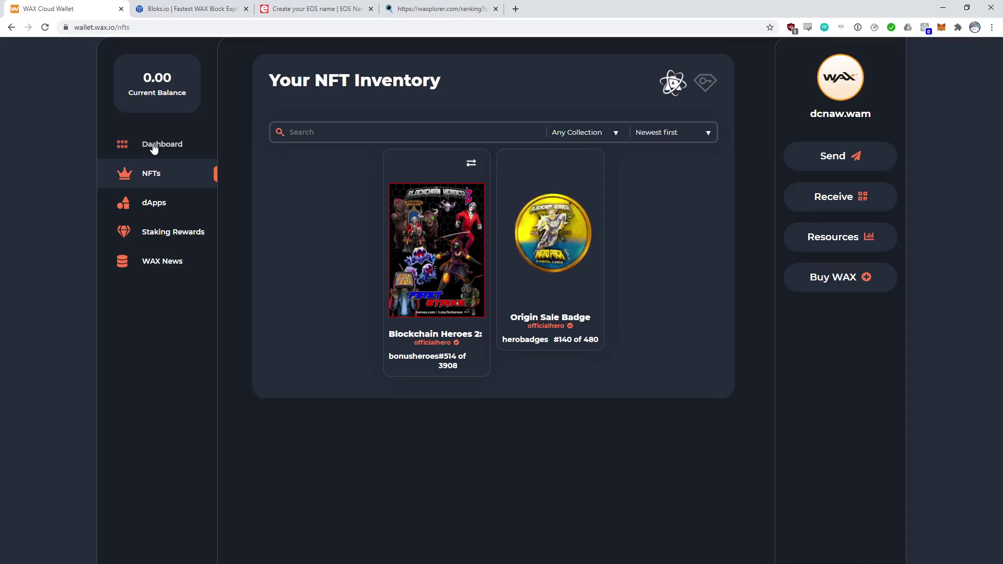
left_click(206, 13)
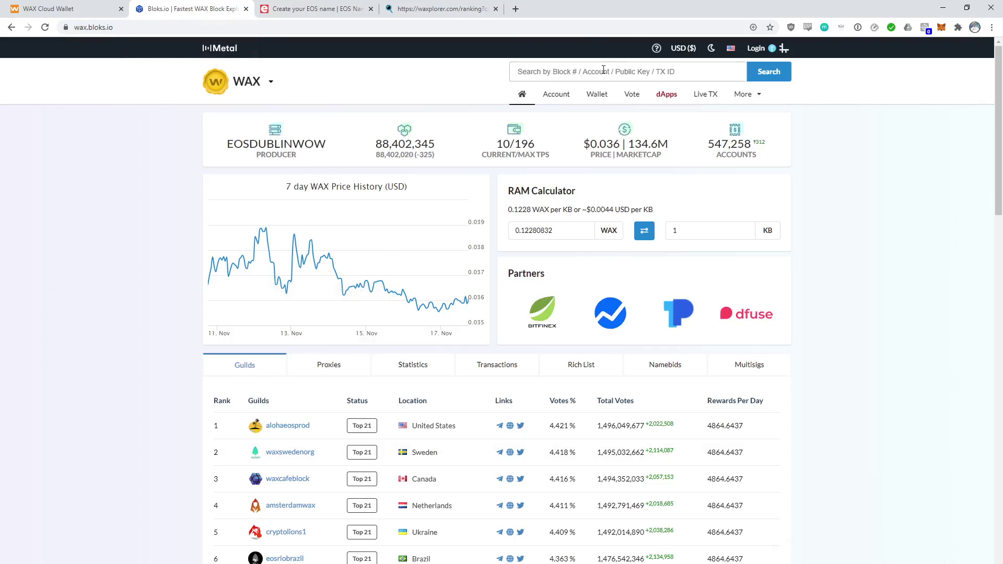
Log in to Bloks.io through Cloud Wallet, approve the request, and view the account page
left_click(753, 49)
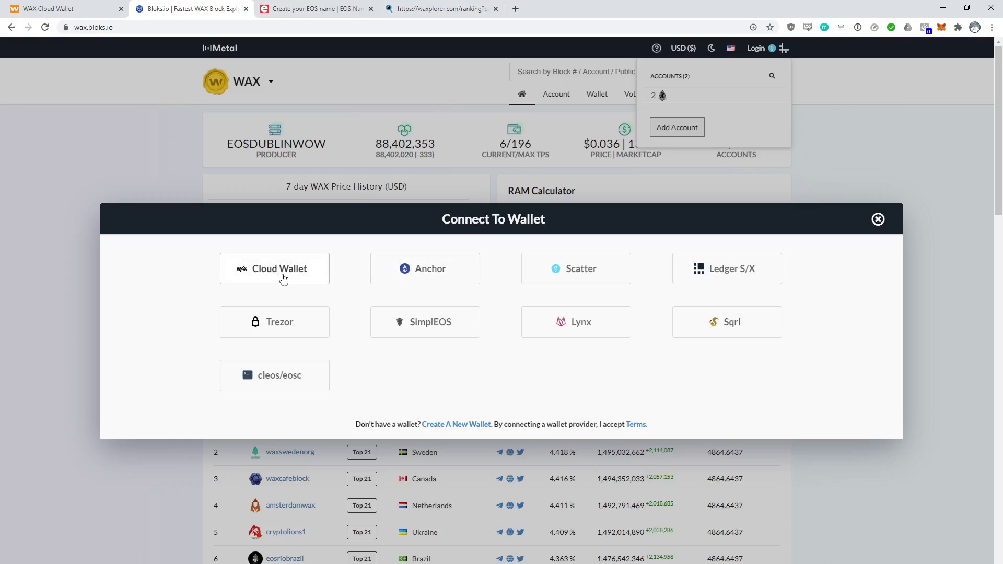
left_click(283, 279)
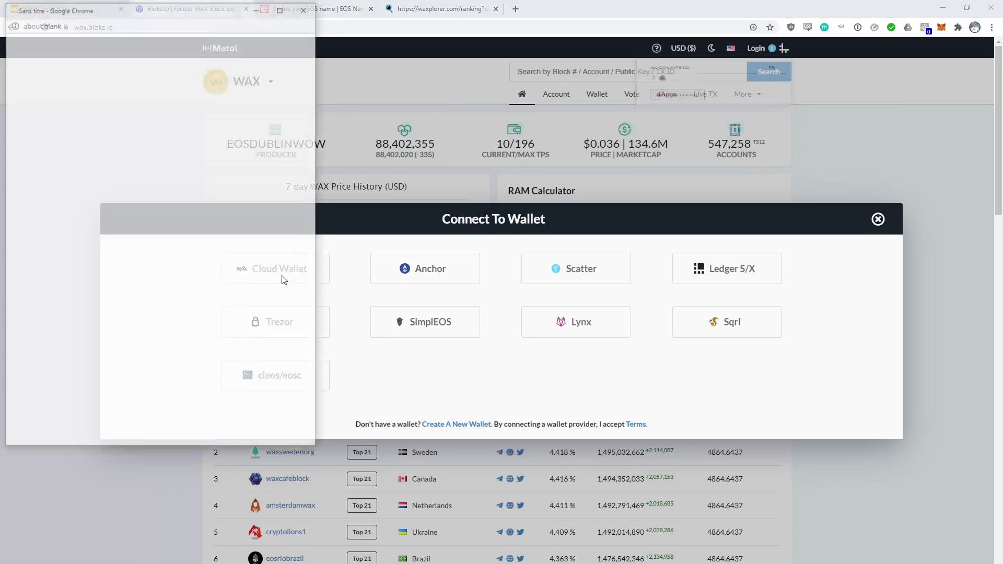
left_click(94, 263)
left_click(158, 295)
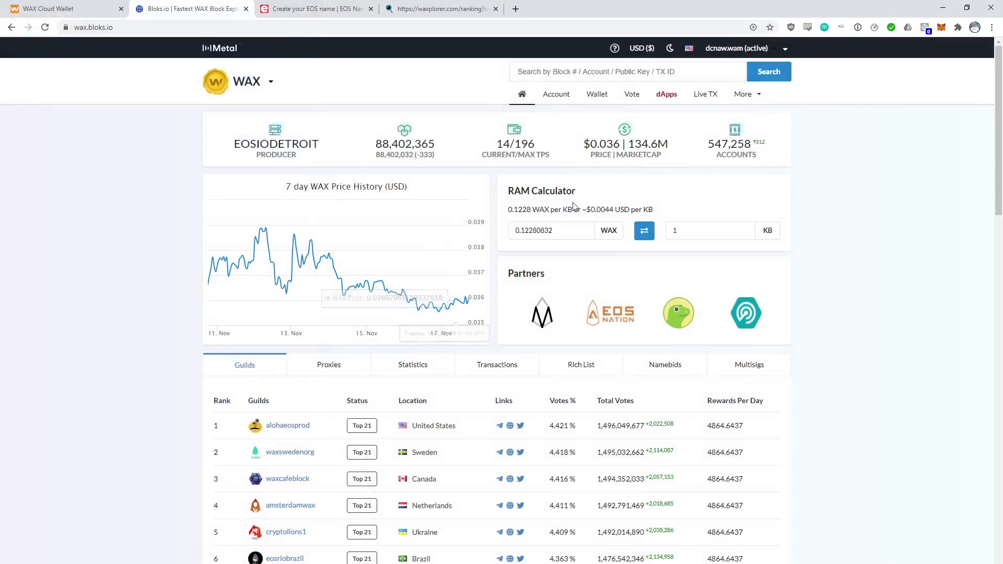
left_click(553, 100)
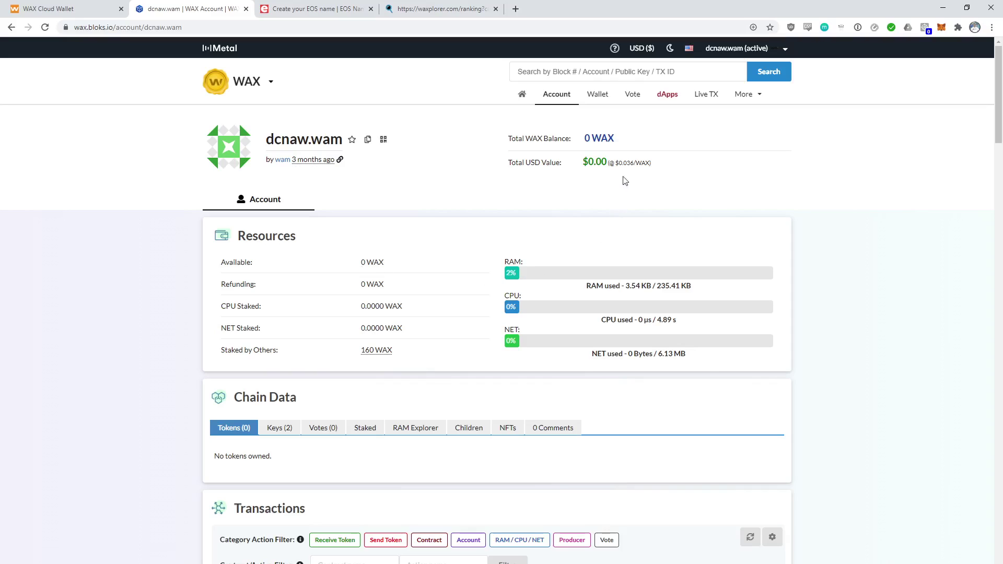
List the three accounts staking 98, 60 and 2 WAX (160 total) to this account
mouse_move(376, 350)
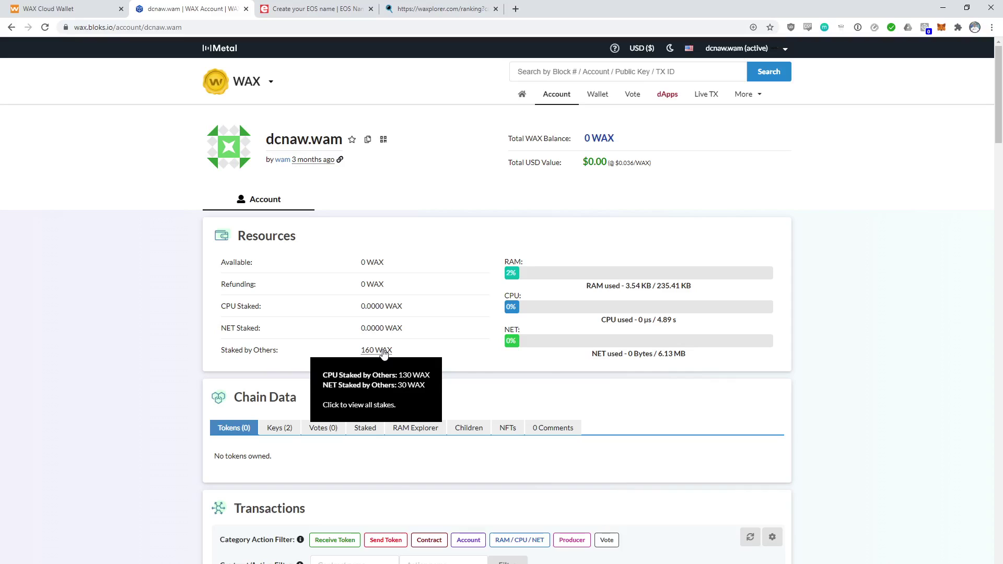
left_click(383, 351)
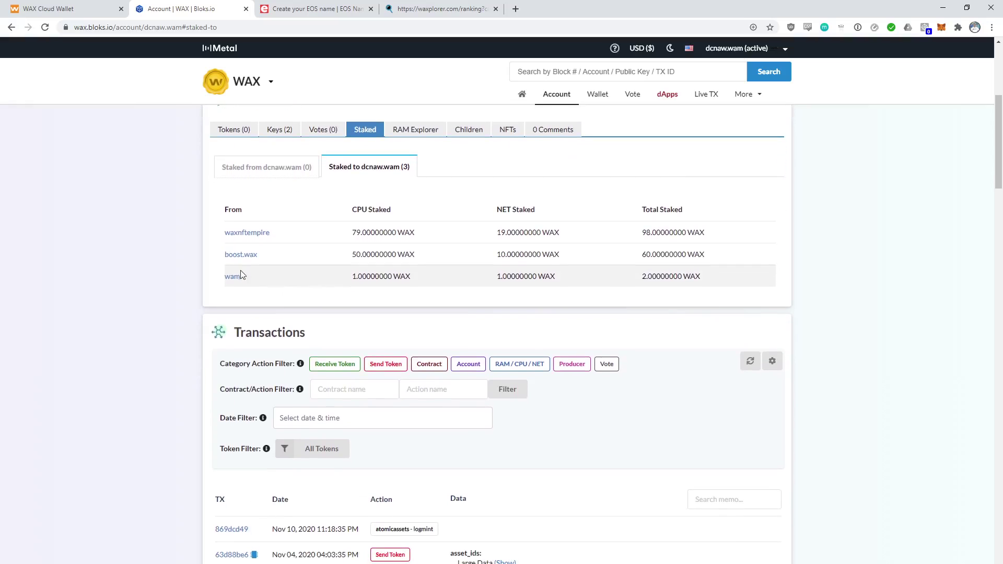
left_click_drag(266, 263, 725, 253)
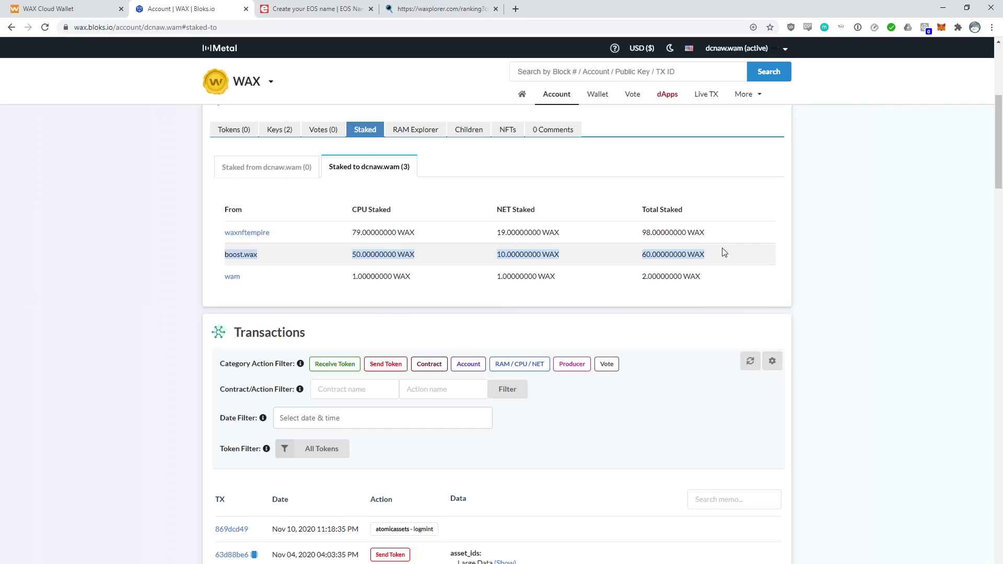
left_click(802, 258)
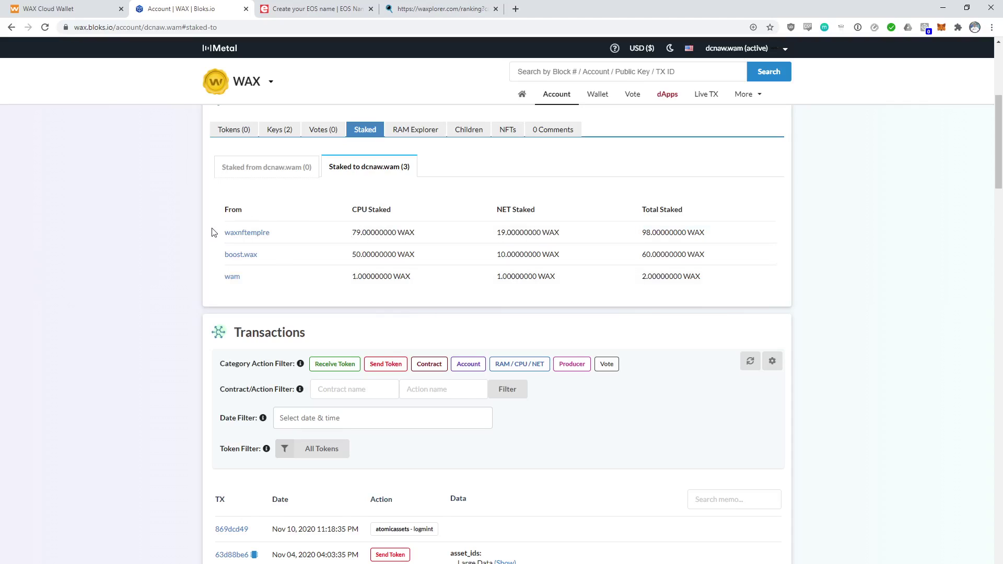
scroll(408, 252, "up", 5)
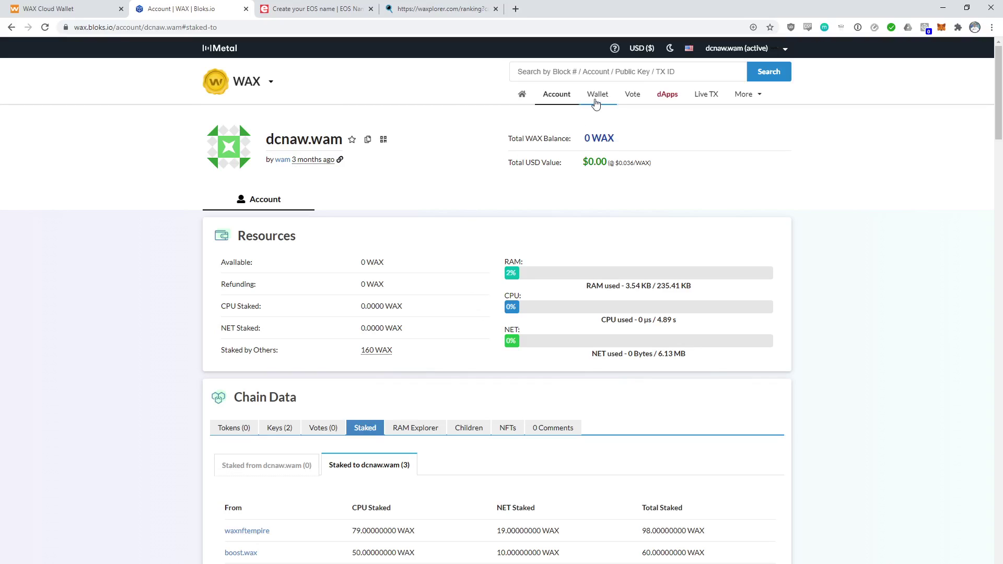
left_click(596, 104)
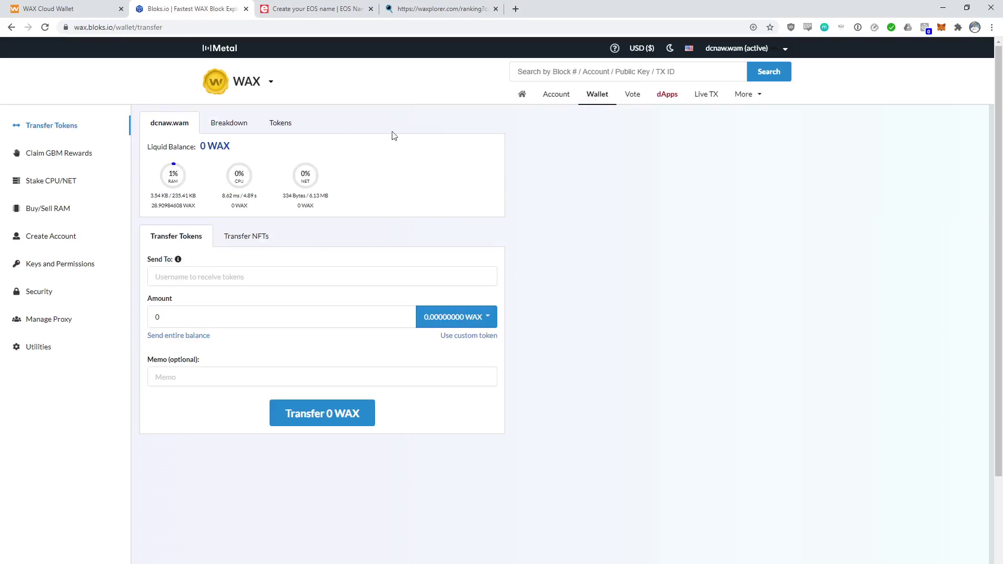
left_click(31, 238)
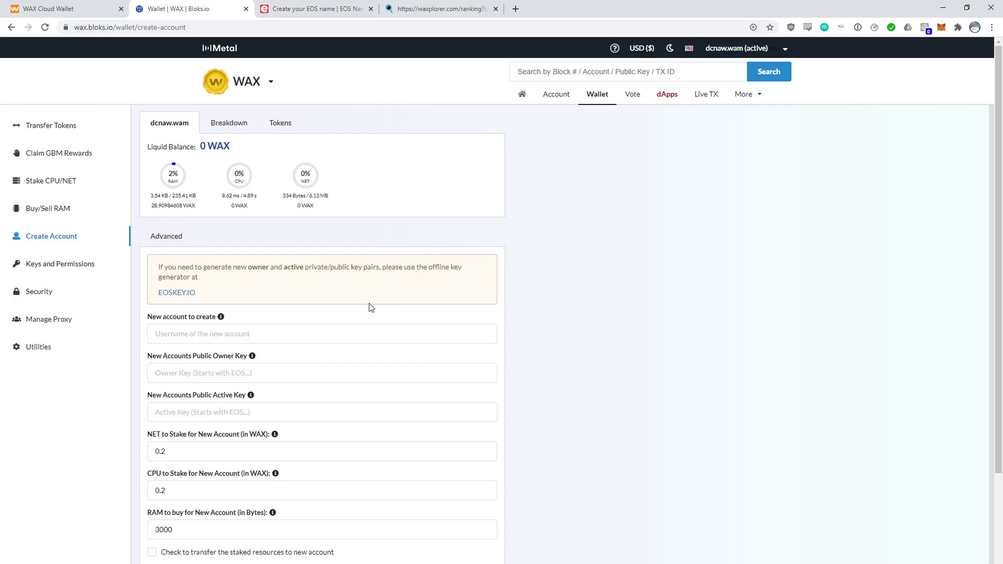
left_click(354, 334)
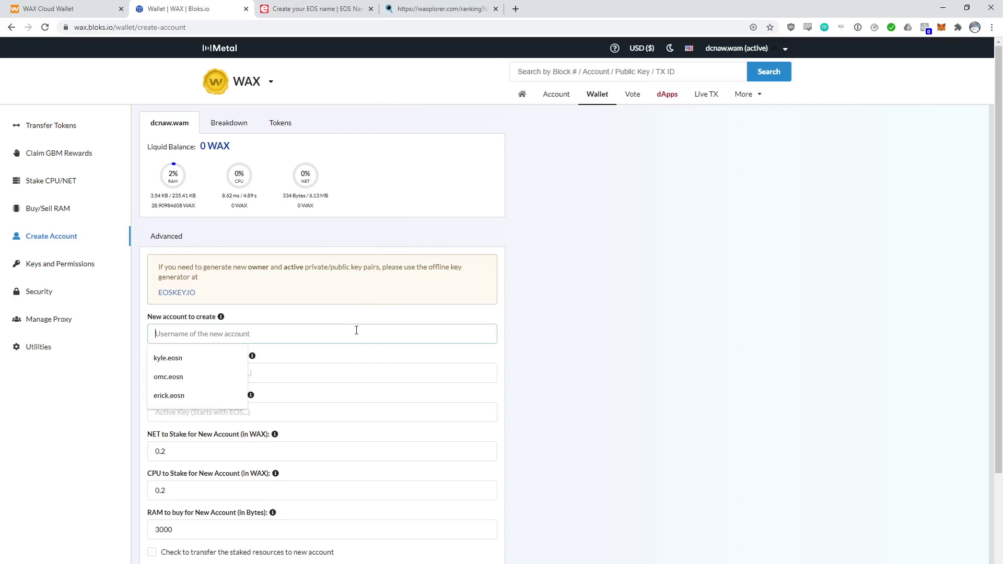
type("12345112")
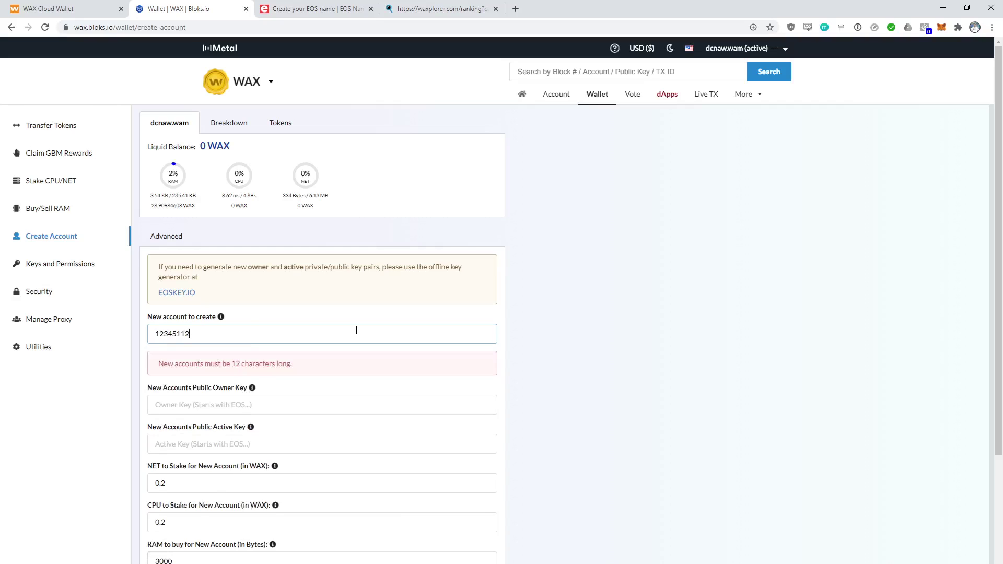
key("BackSpace")
key("BackSpace")
type("2345ab")
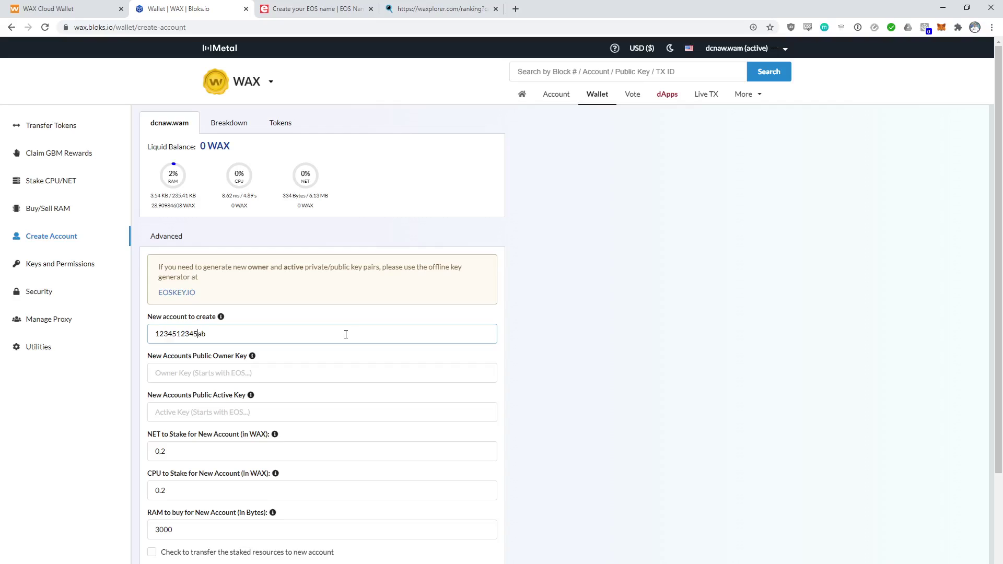
key("BackSpace")
type("6")
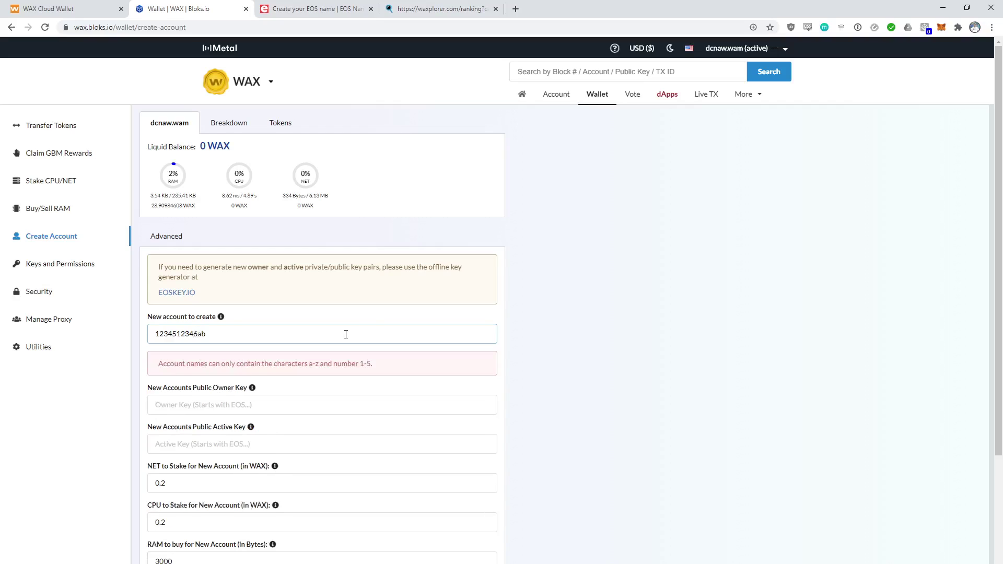
key("BackSpace")
type("5")
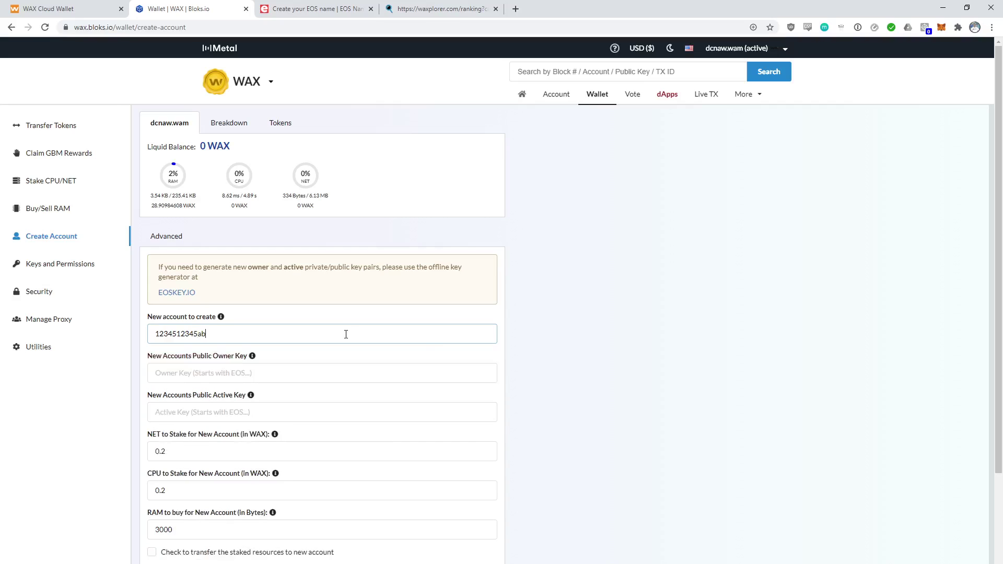
left_click(336, 370)
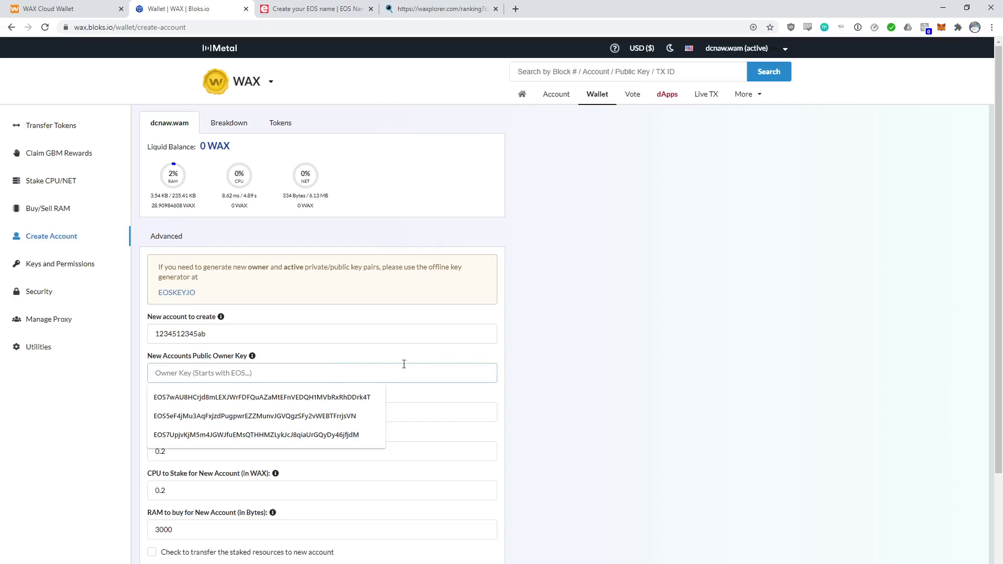
left_click(578, 386)
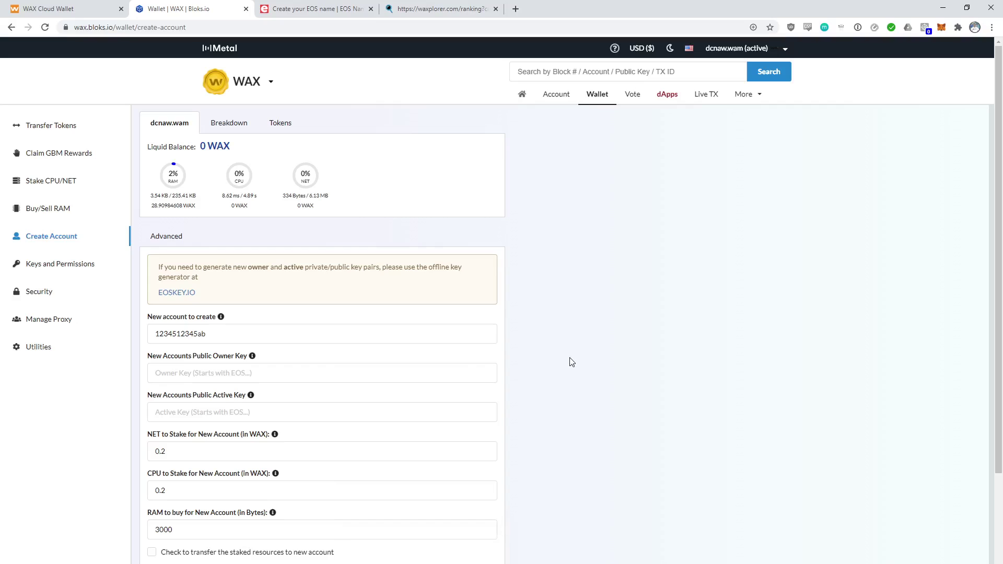
Load eosnation.io/blog in a new tab and scroll through its first page
left_click(515, 9)
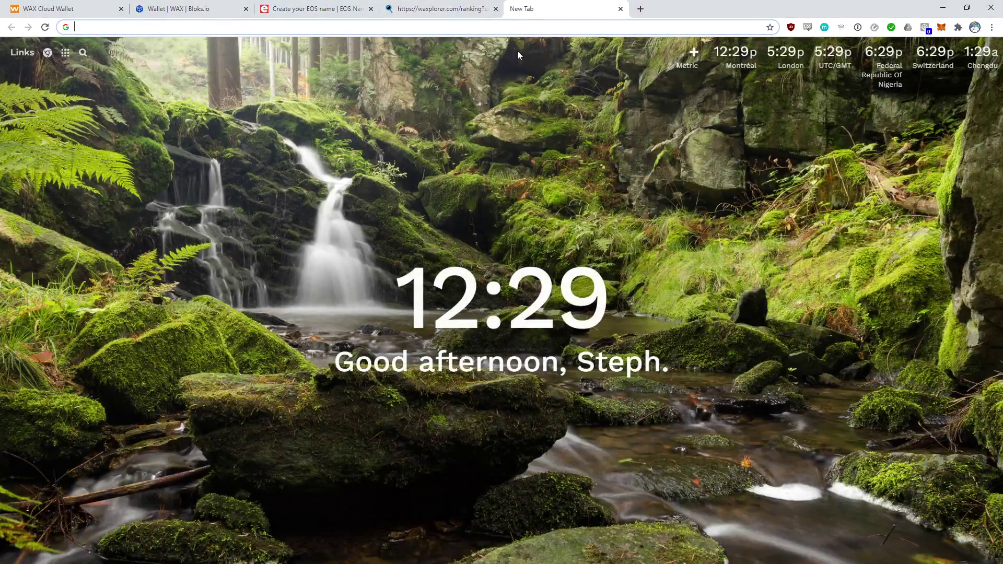
type("eosn")
key("Down")
key("Down")
key("Down")
key("Down")
key("Down")
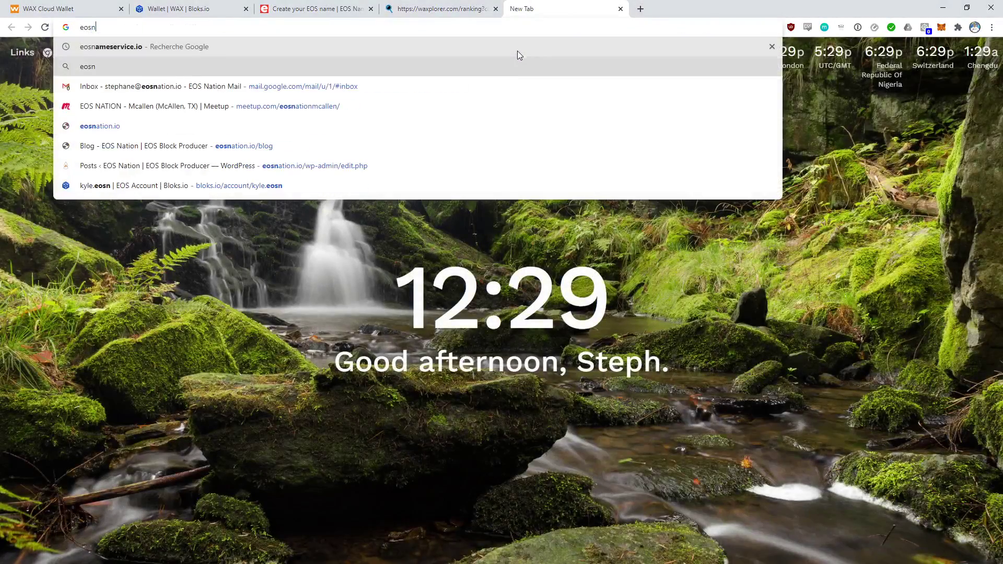
key("Return")
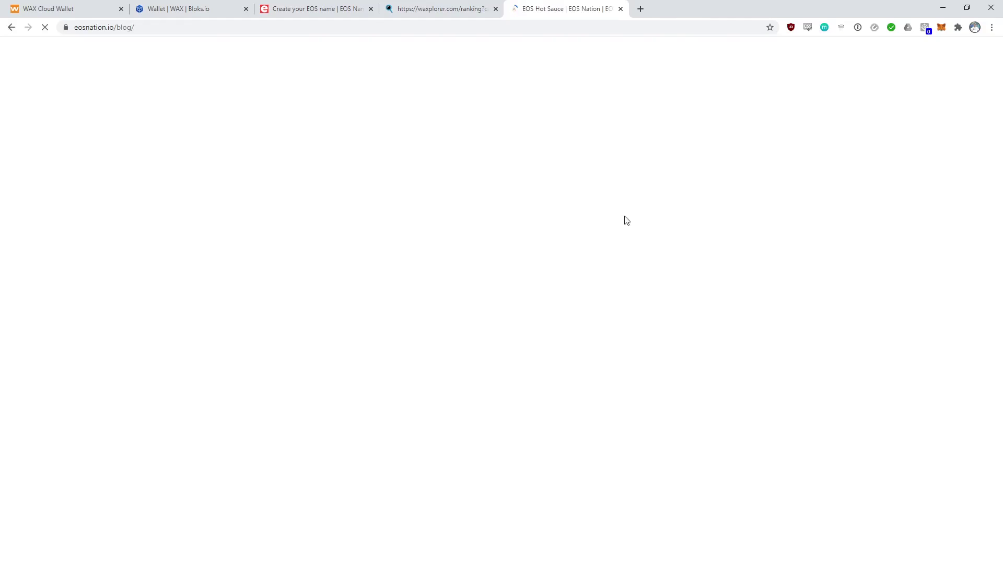
scroll(549, 280, "down", 10)
scroll(552, 277, "down", 3)
scroll(551, 277, "down", 20)
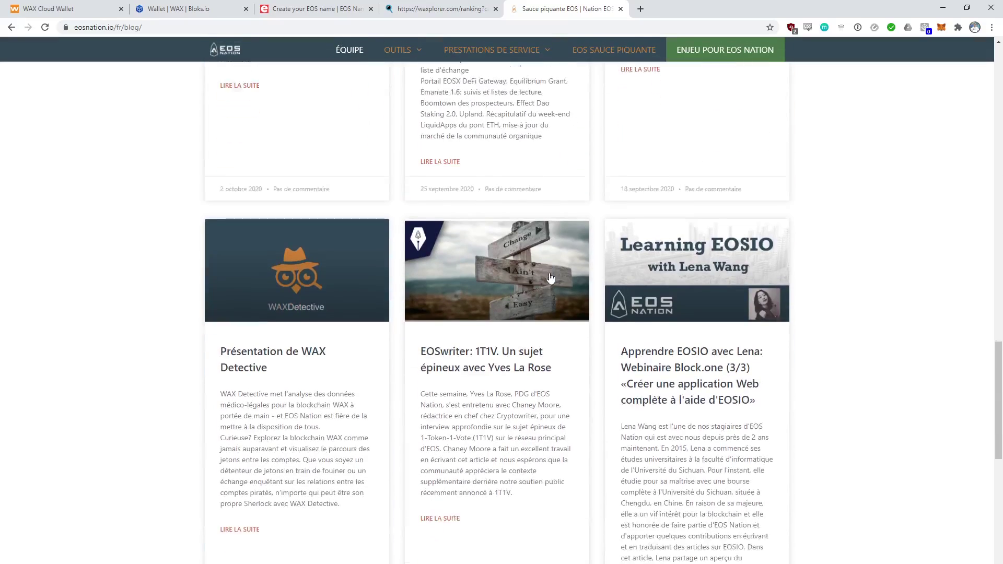
scroll(551, 278, "down", 8)
Page through the blog to page 3, where the Anchor key-pair guide is listed
left_click(468, 245)
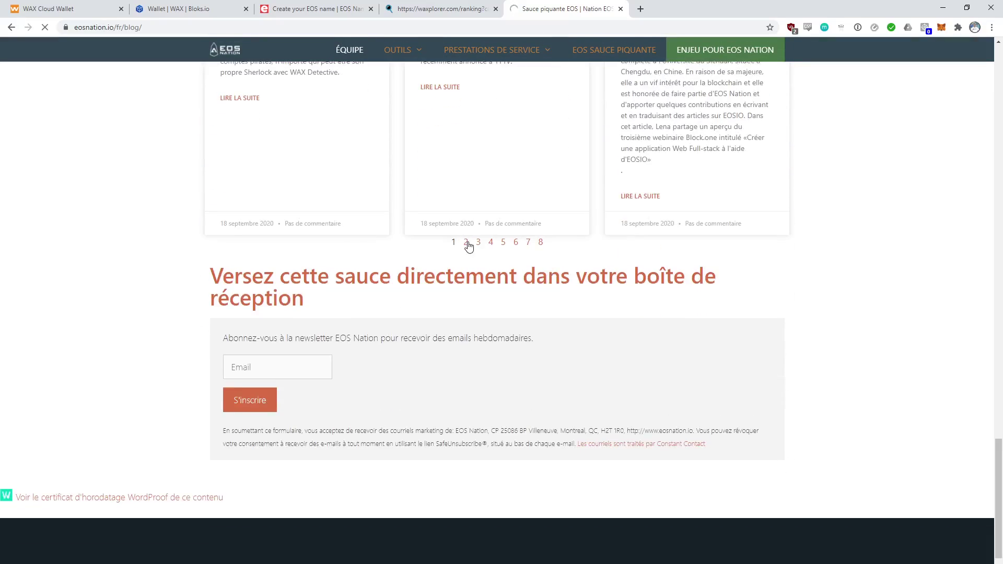
scroll(469, 245, "down", 10)
scroll(469, 245, "down", 8)
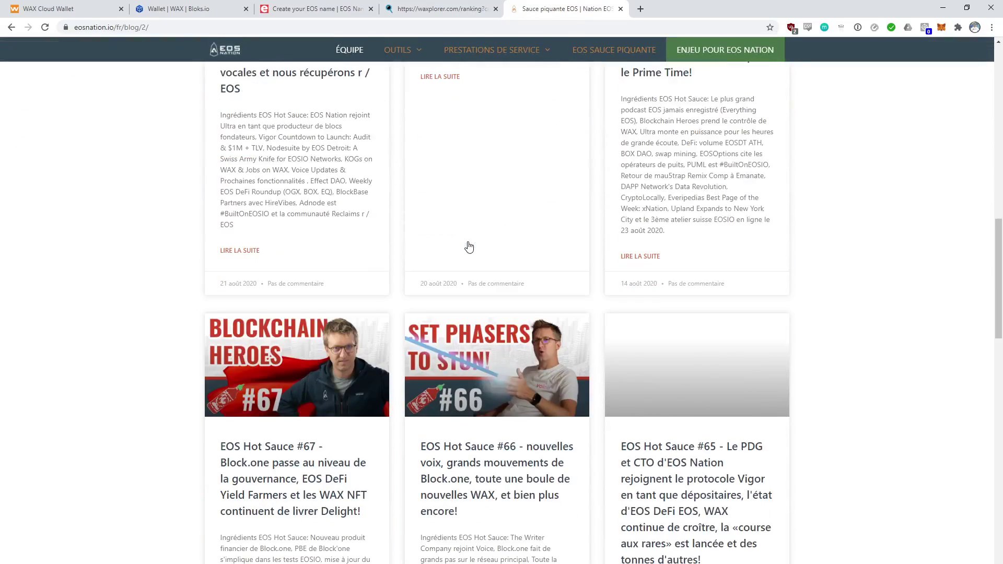
scroll(469, 246, "down", 15)
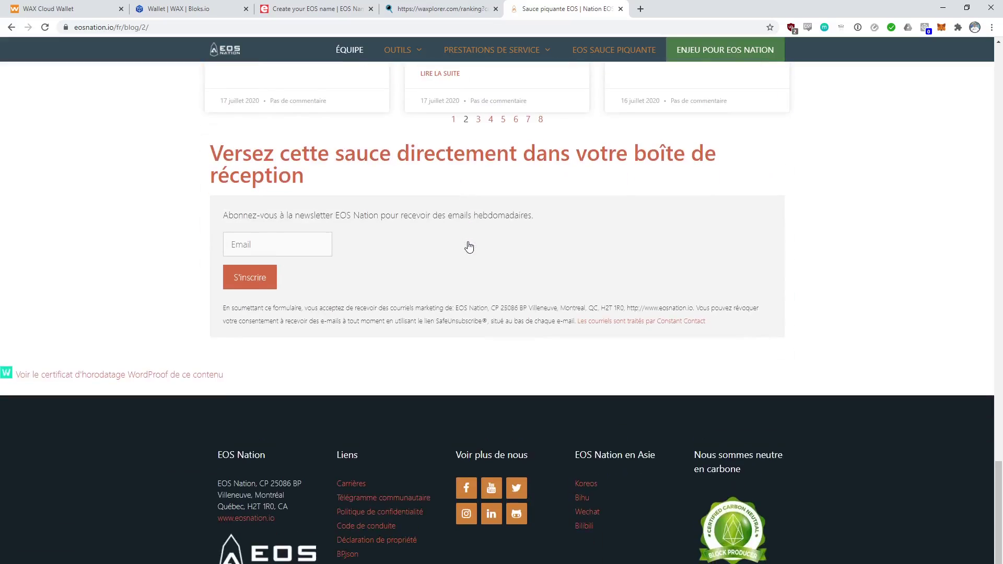
scroll(468, 247, "up", 1)
left_click(478, 189)
scroll(481, 212, "down", 6)
scroll(481, 211, "down", 12)
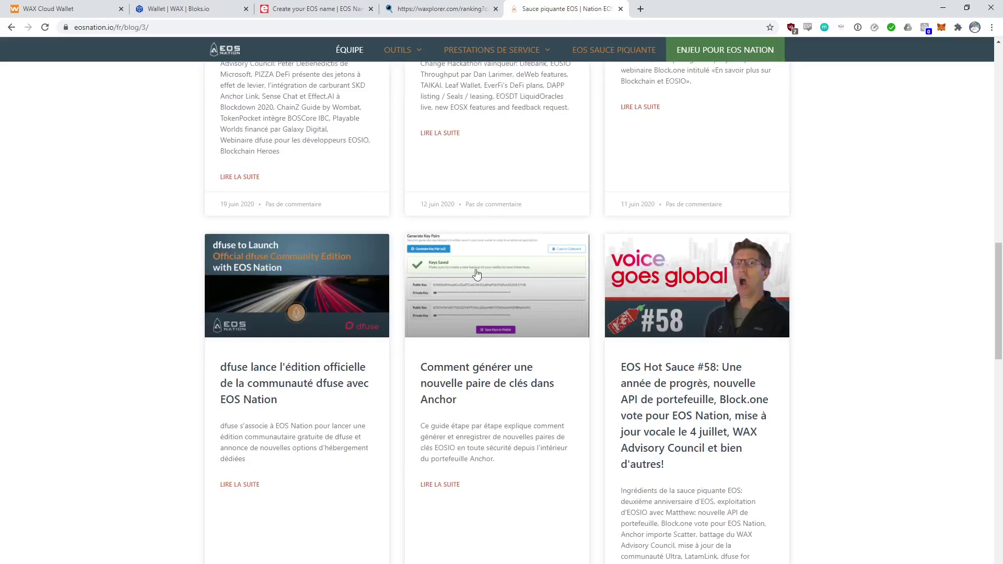
Open the Anchor key-pair guide in English (Canada), dock its tab beside Bloks.io, and return
left_click(464, 387)
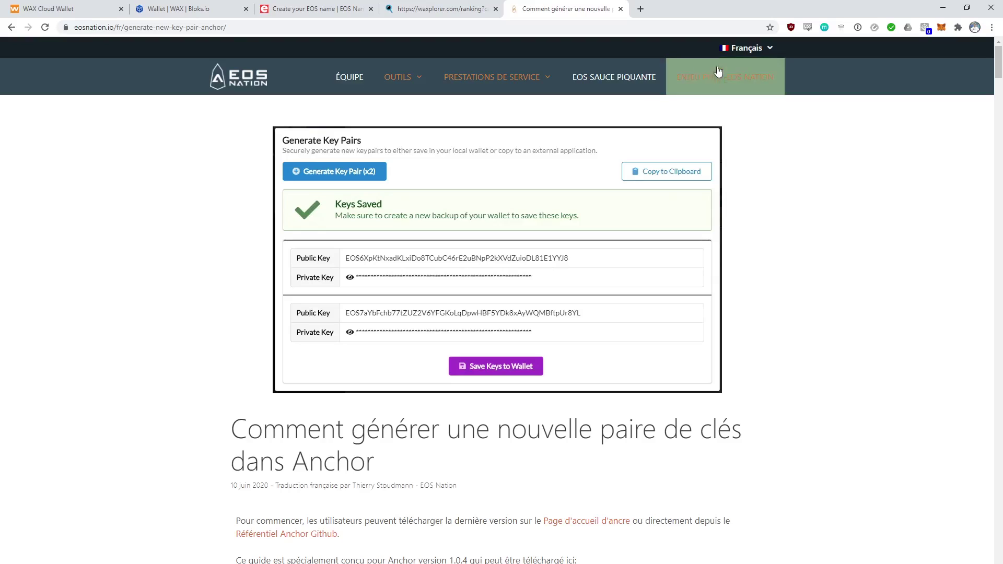
mouse_move(753, 53)
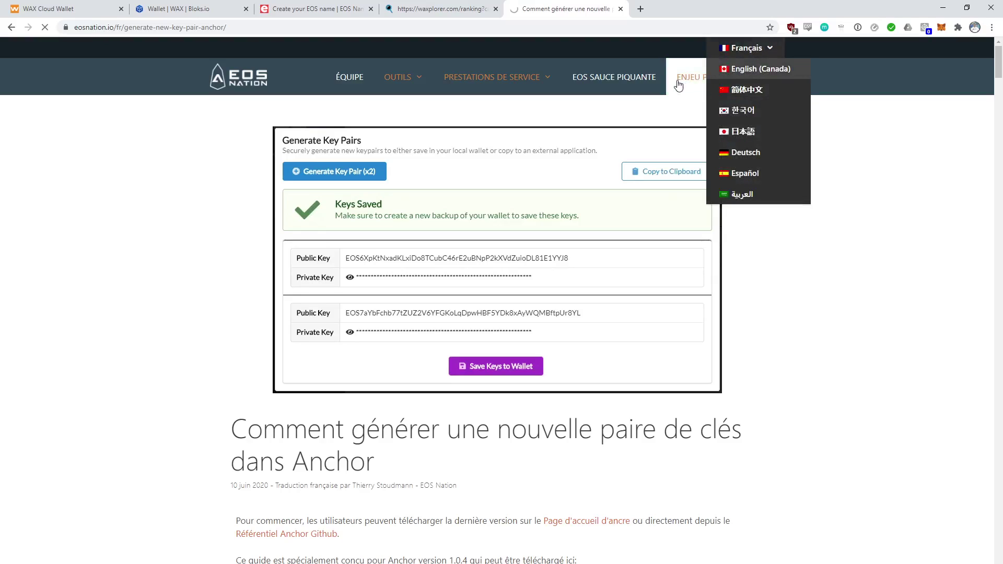
left_click(748, 72)
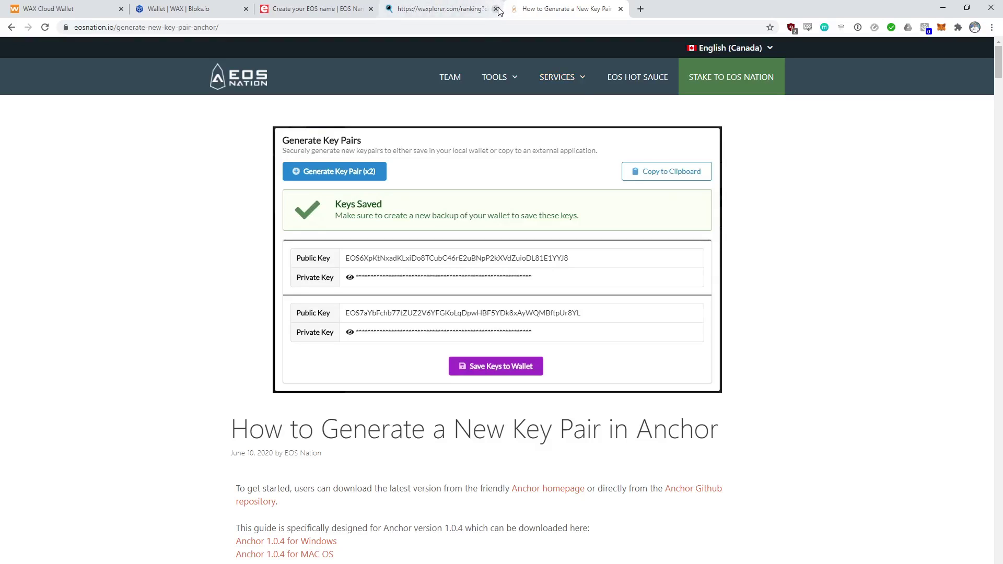
left_click_drag(528, 9, 342, 12)
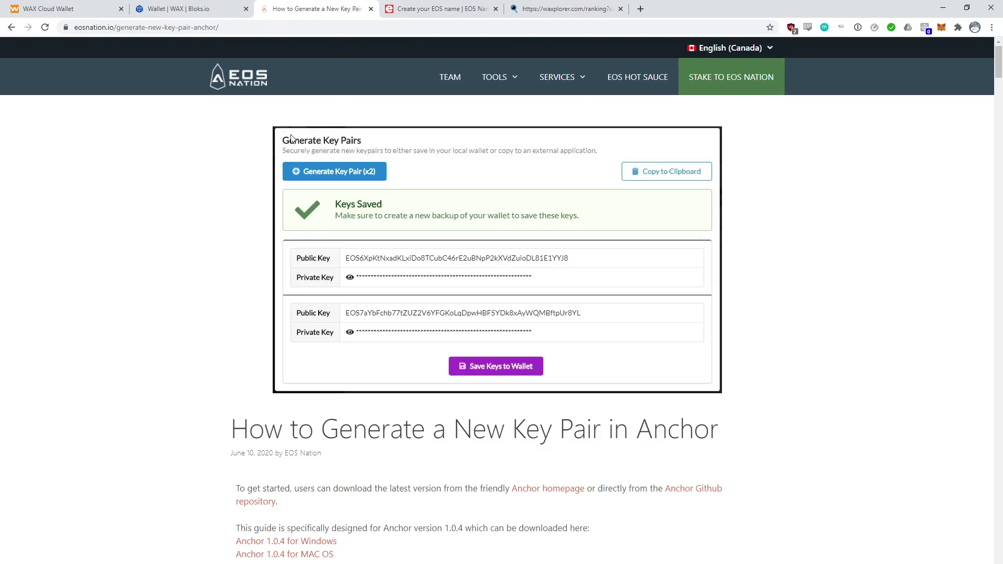
left_click(201, 9)
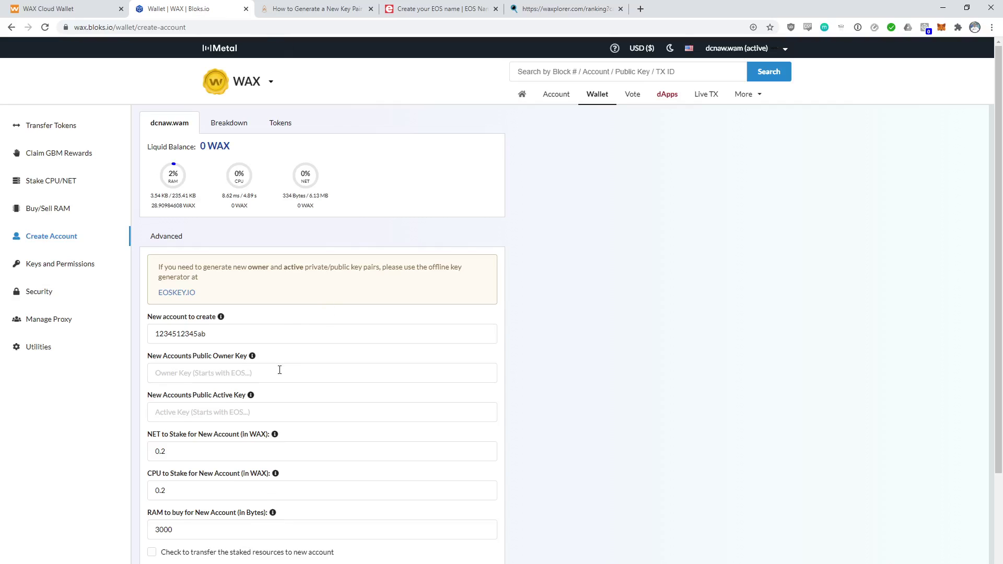
left_click(306, 8)
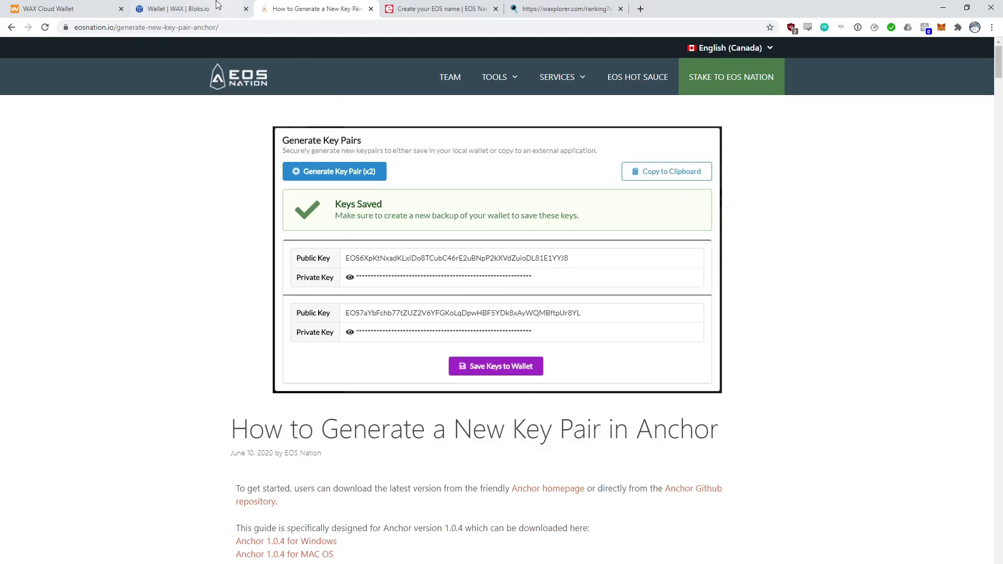
left_click(230, 9)
Use the first suggested EOS public key as owner key and paste it as the active key
left_click(189, 381)
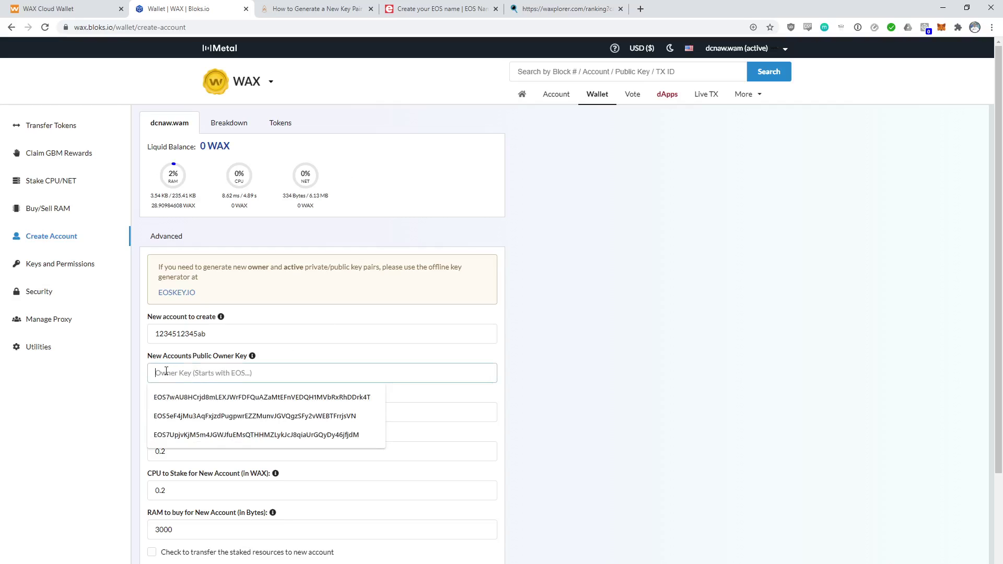
left_click(269, 396)
double_click(349, 373)
key("ctrl+c")
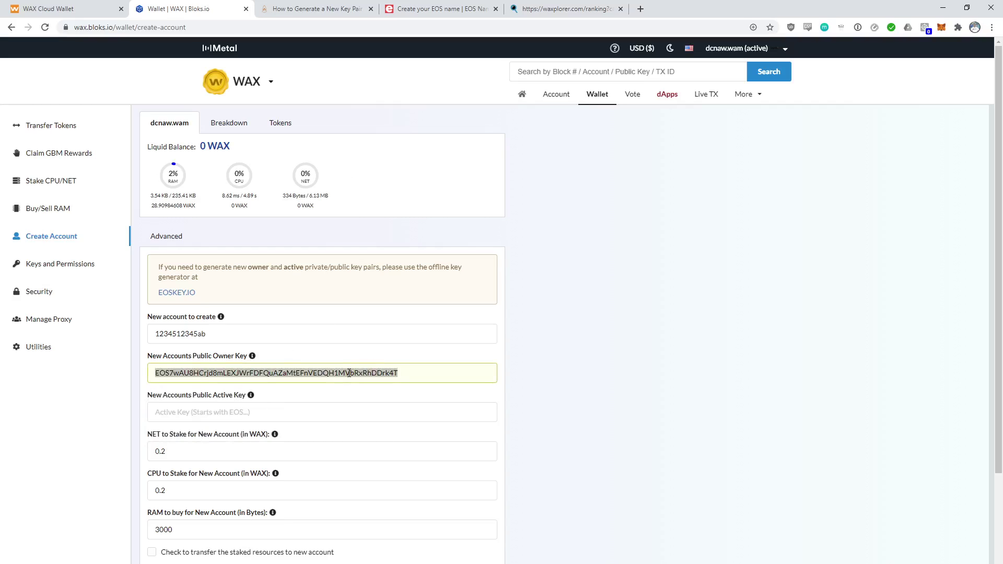
left_click(342, 419)
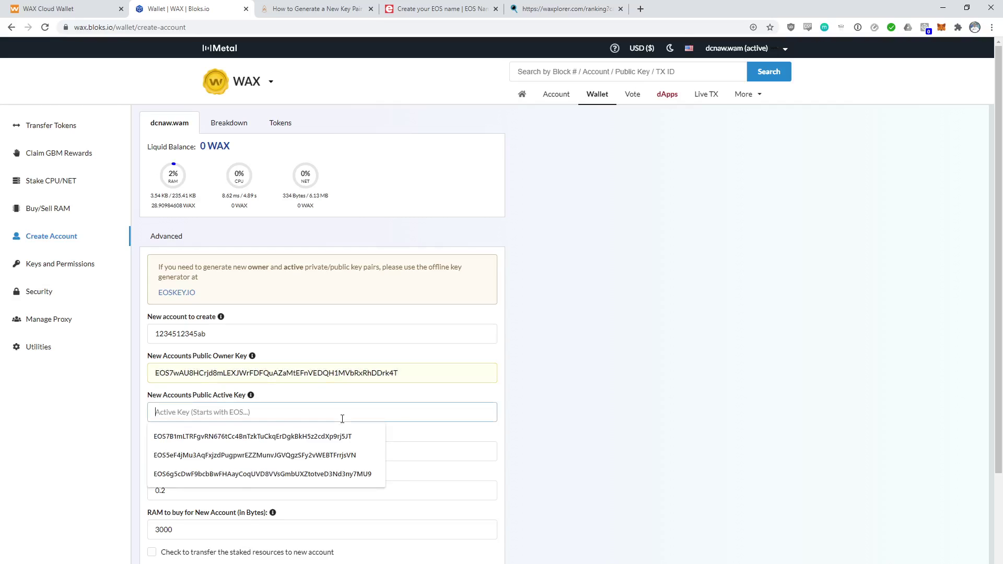
key("ctrl+v")
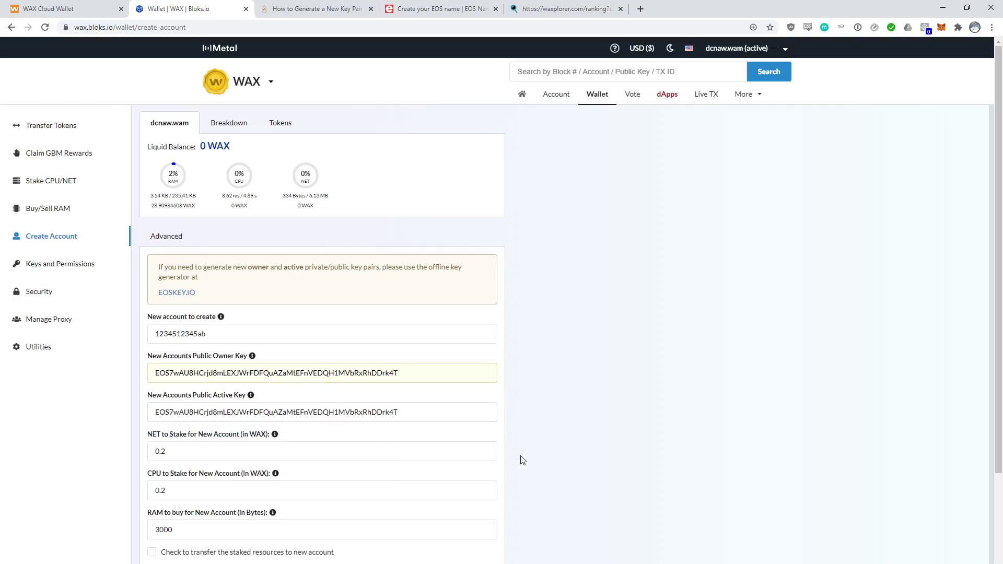
left_click(393, 452)
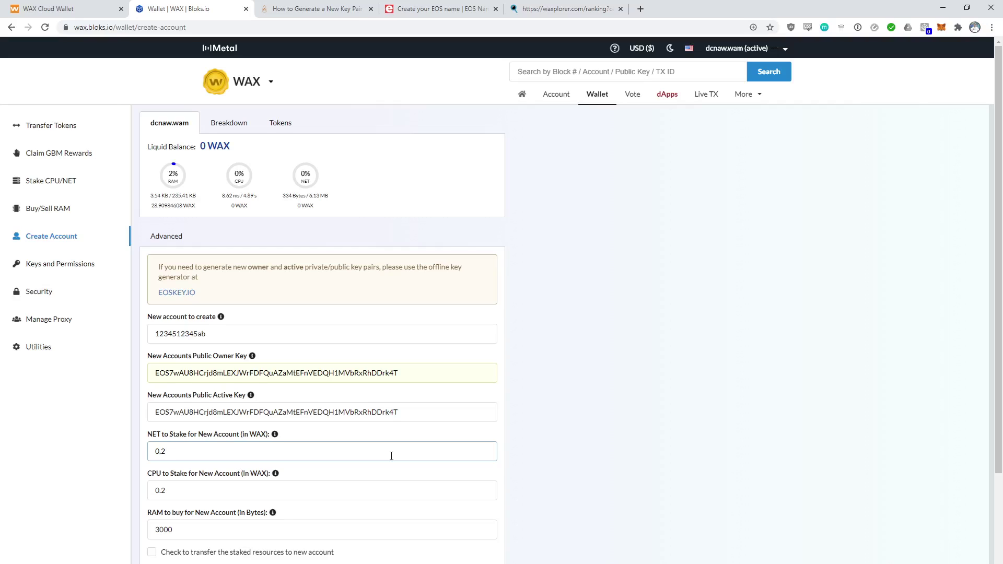
Replace the 0.2 NET stake with 5 WAX and enter 1 WAX as the CPU stake
key("BackSpace")
key("BackSpace")
key("BackSpace")
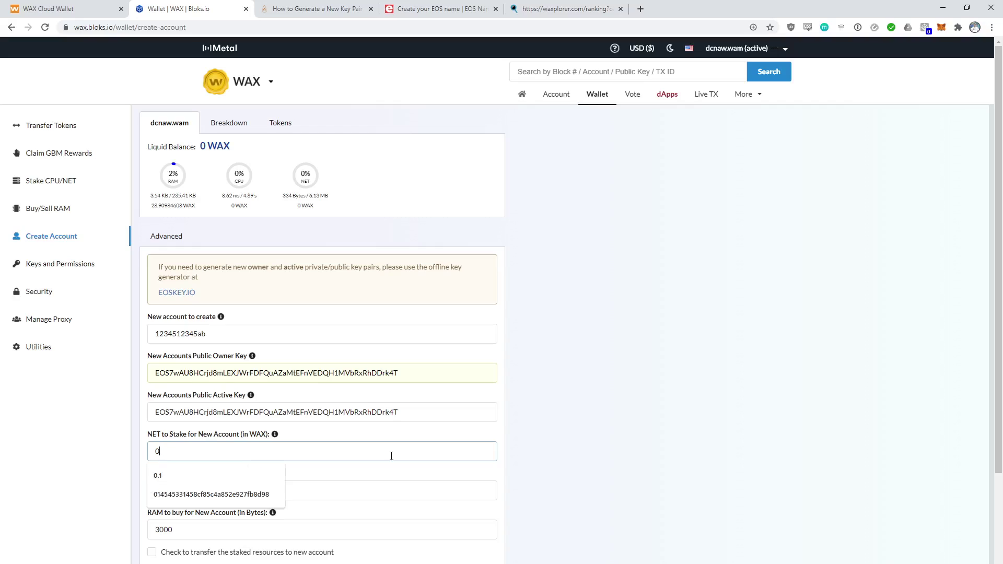
type("5")
key("Tab")
type("1")
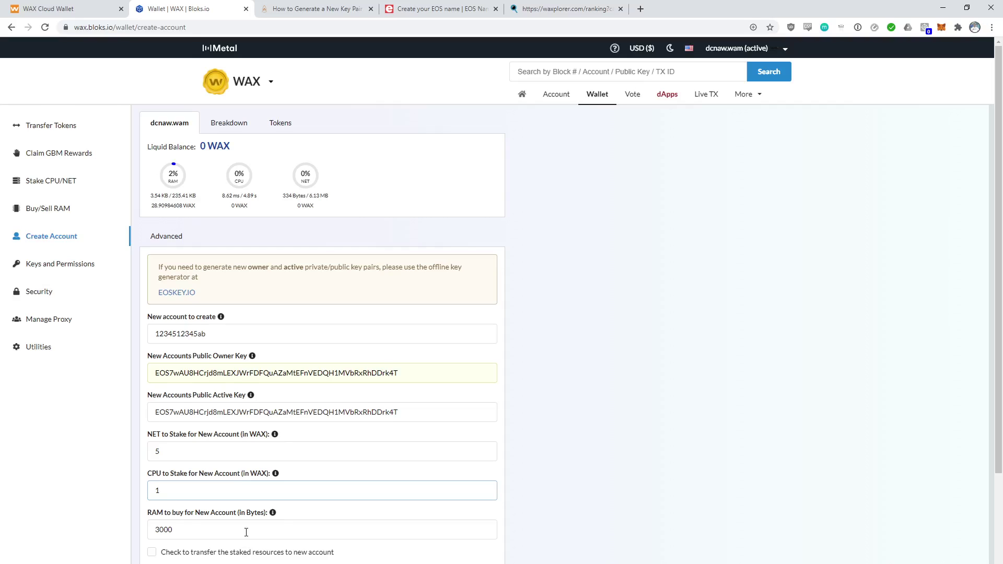
left_click(540, 437)
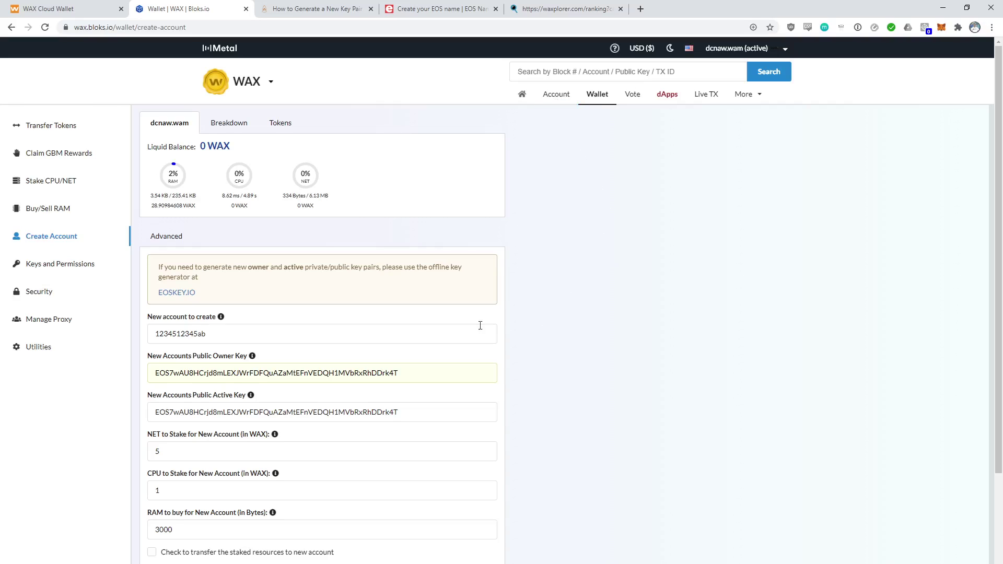
Select the full owner public key text on the Create Account form
triple_click(413, 377)
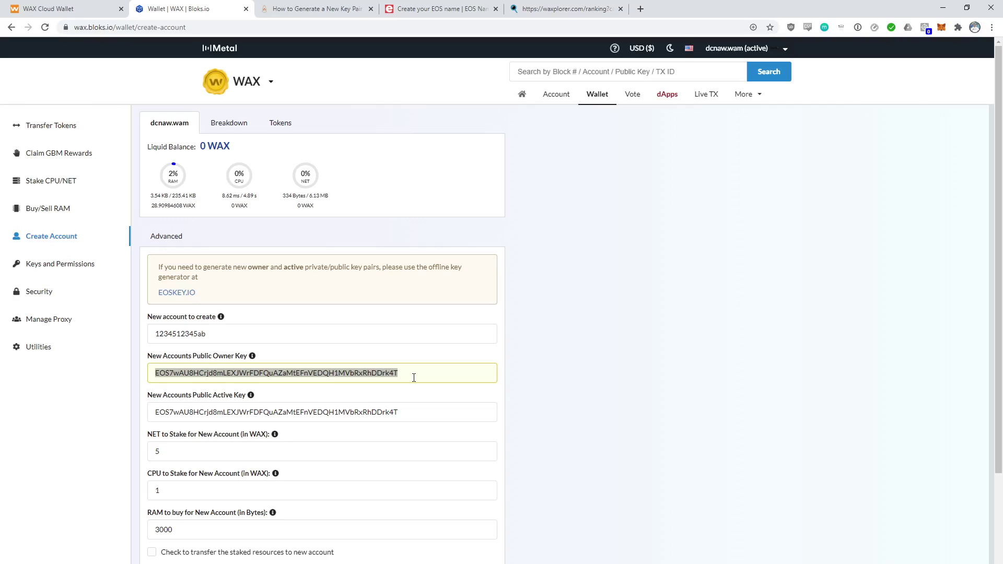
left_click(241, 328)
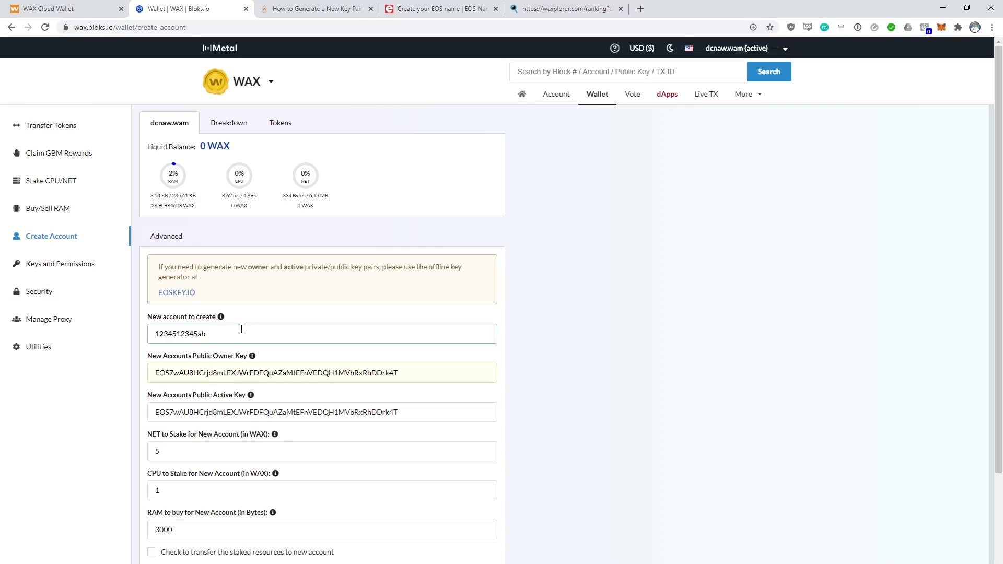
double_click(296, 374)
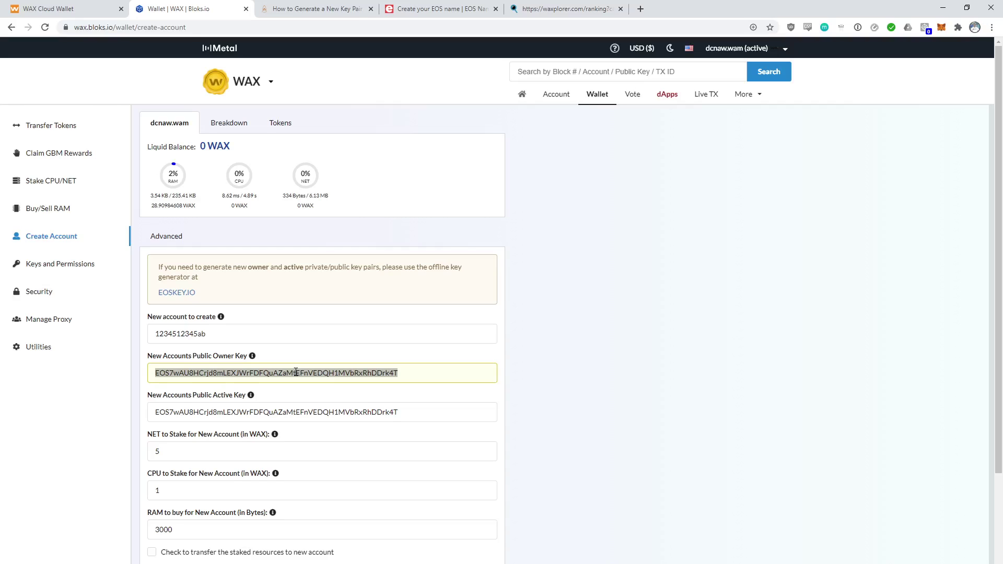
left_click(296, 373)
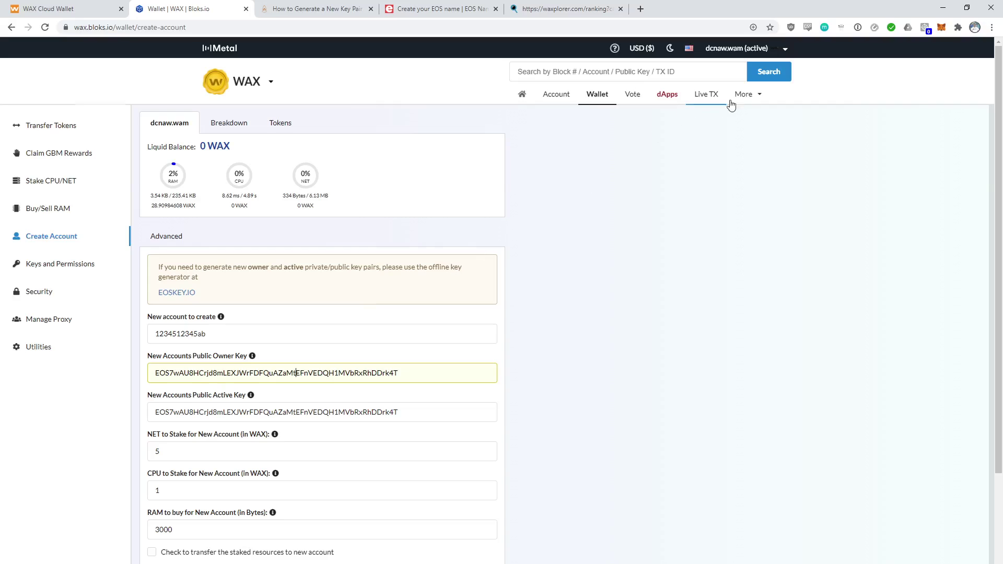
Look up the steph account, then go to the Name Bids page under Accounts
mouse_move(747, 100)
left_click(602, 75)
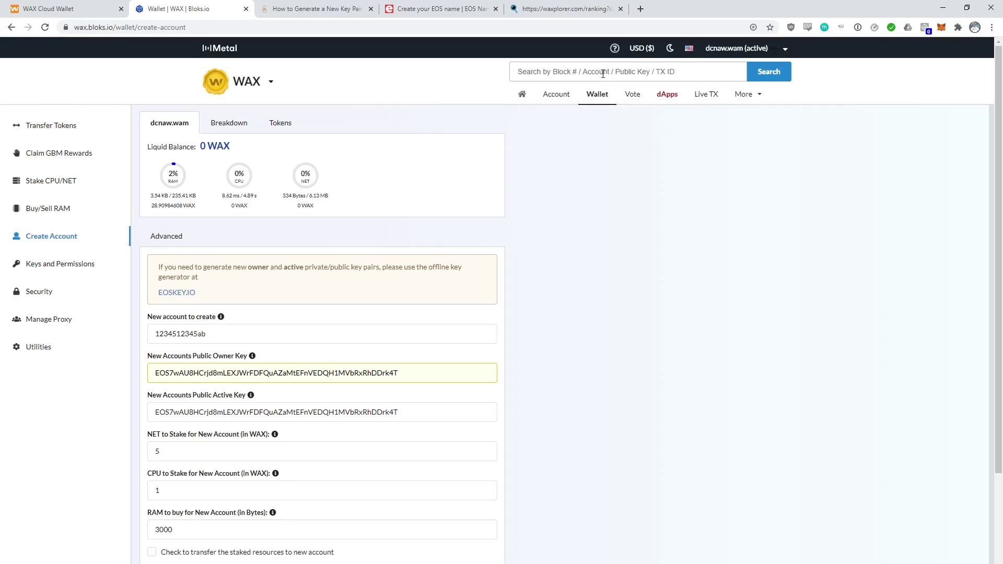
type("steph")
key("Return")
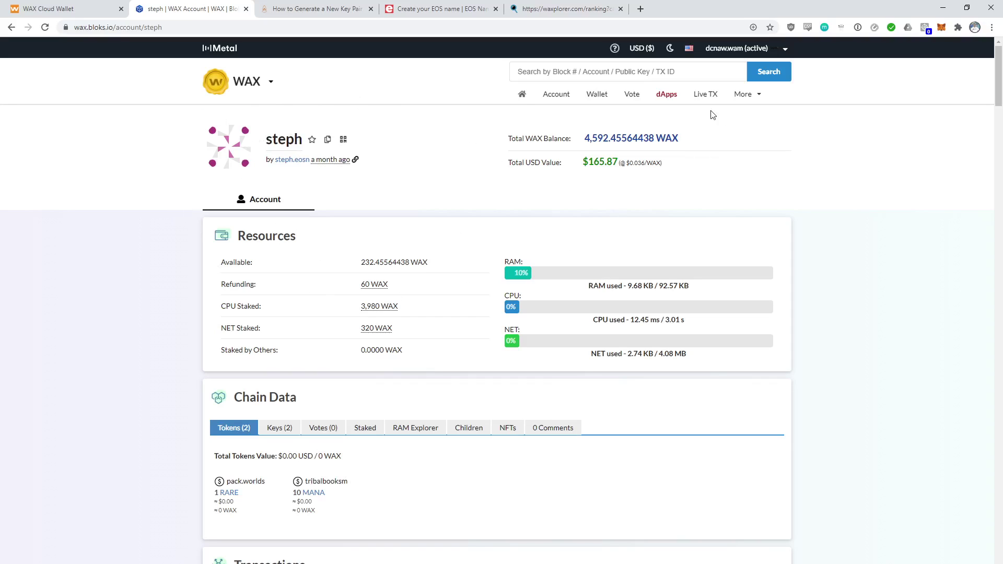
mouse_move(745, 105)
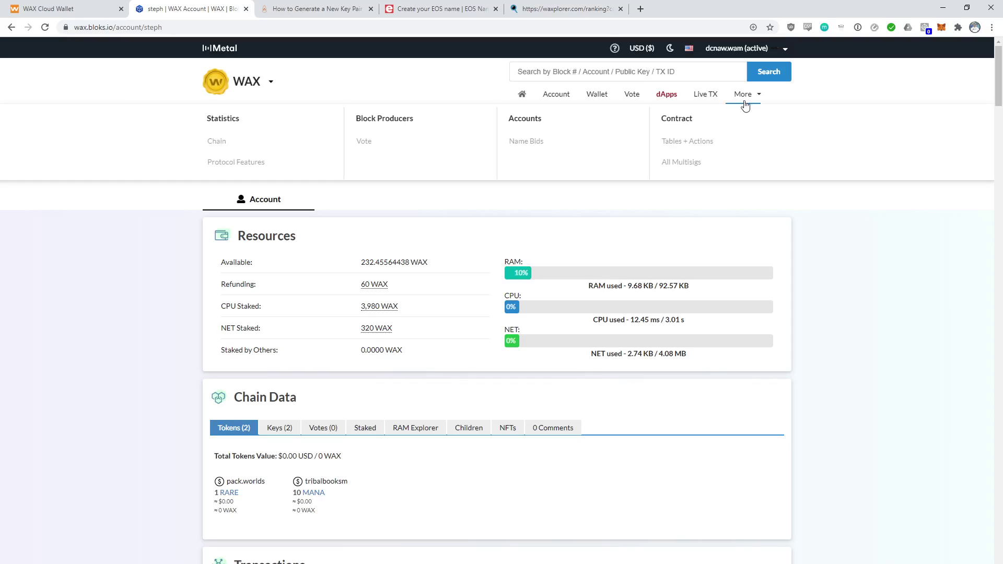
left_click(532, 142)
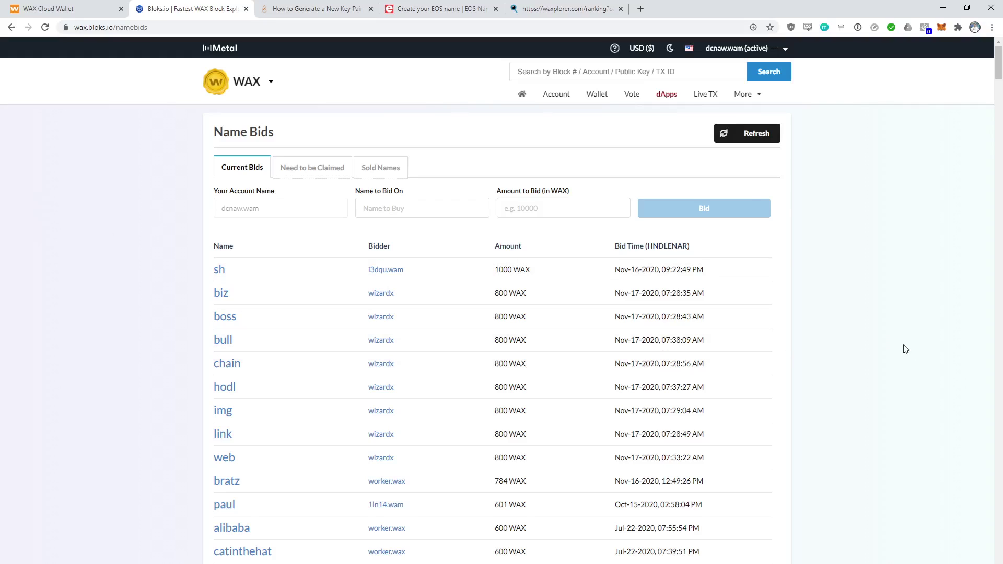
Inspect the Current Bids list, highlighting the top bid row
left_click(427, 212)
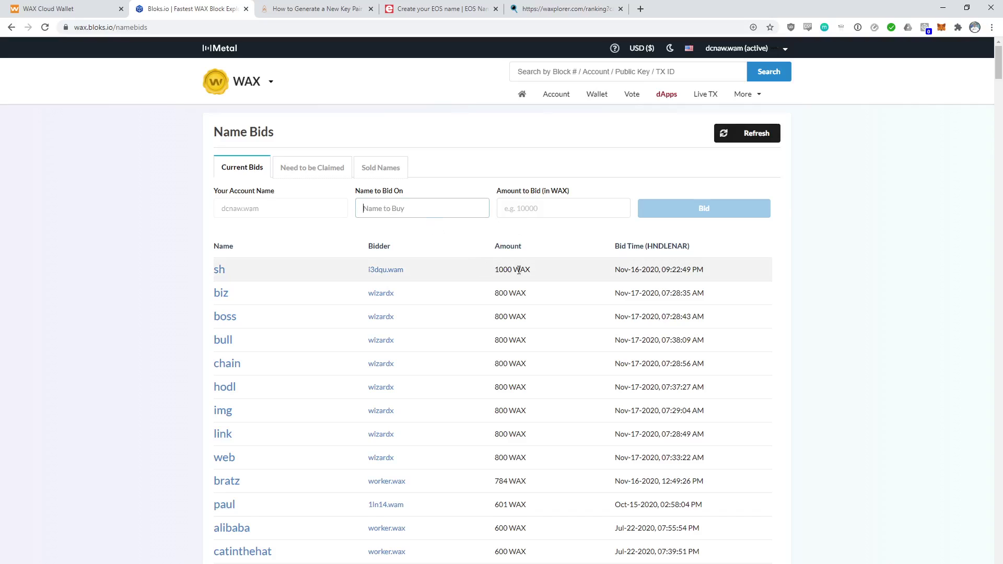
left_click(862, 273)
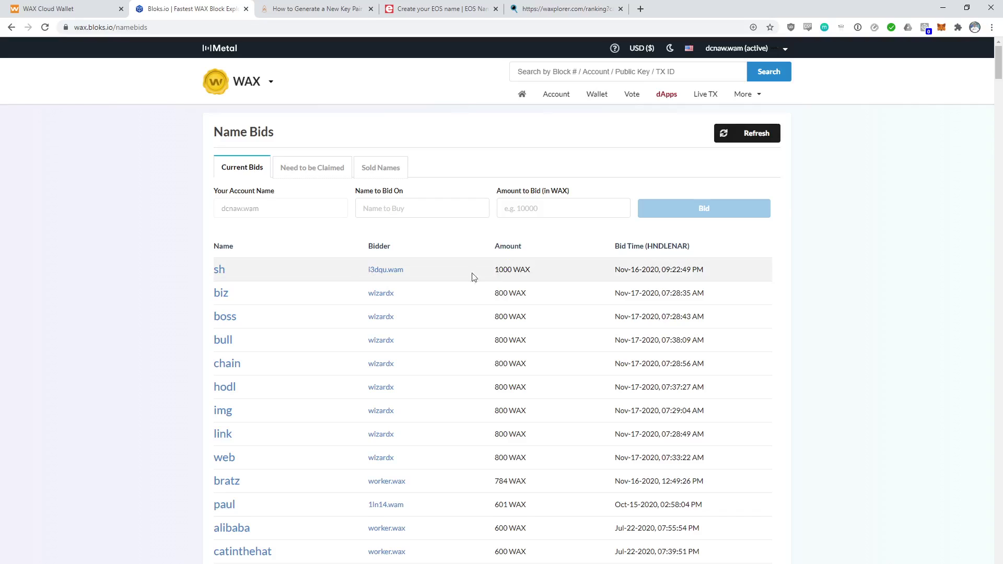
left_click_drag(291, 278, 215, 278)
left_click(214, 279)
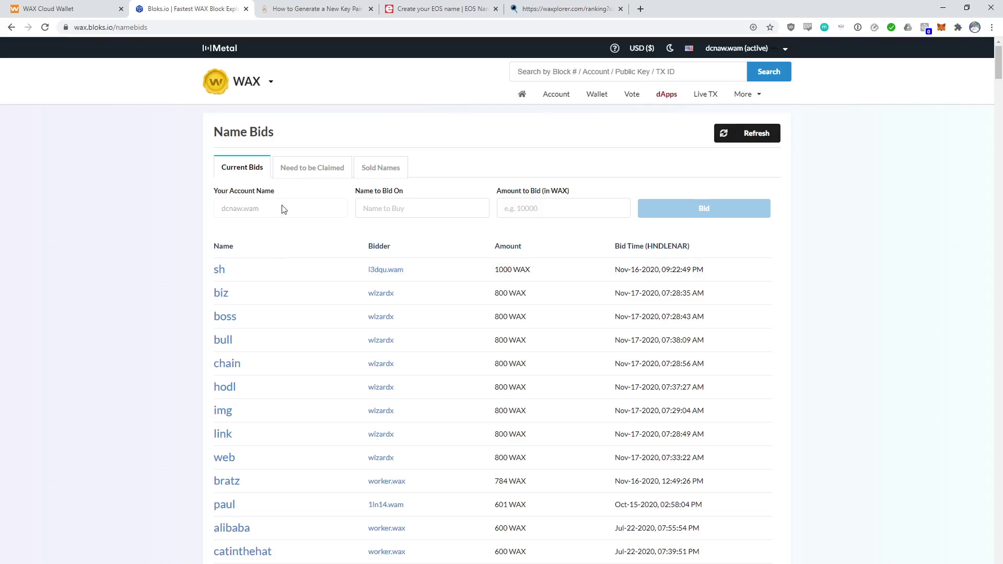
View the names needing to be claimed, return to Current Bids, then reach the wallet's Transfer Tokens page
left_click(321, 168)
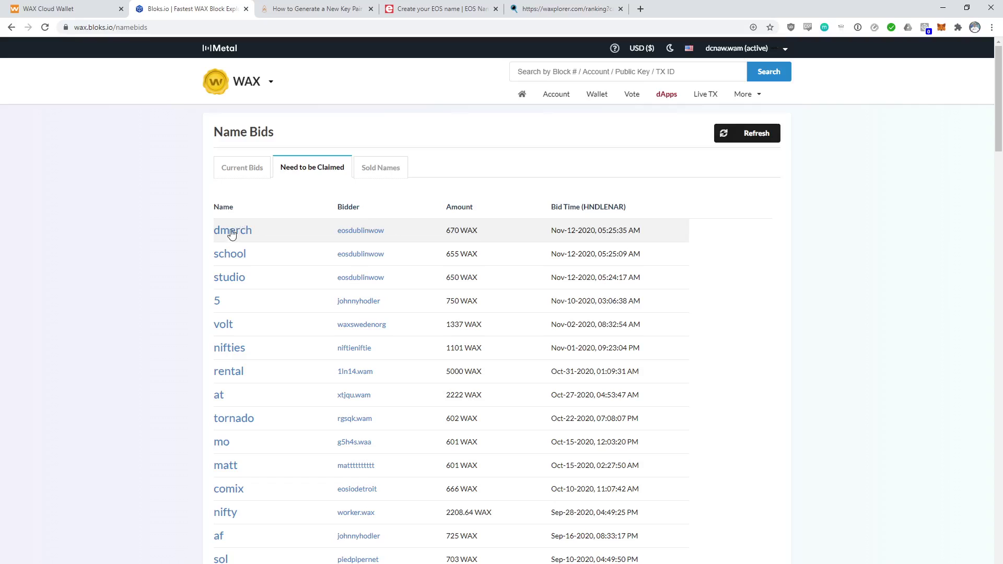
scroll(256, 324, "down", 8)
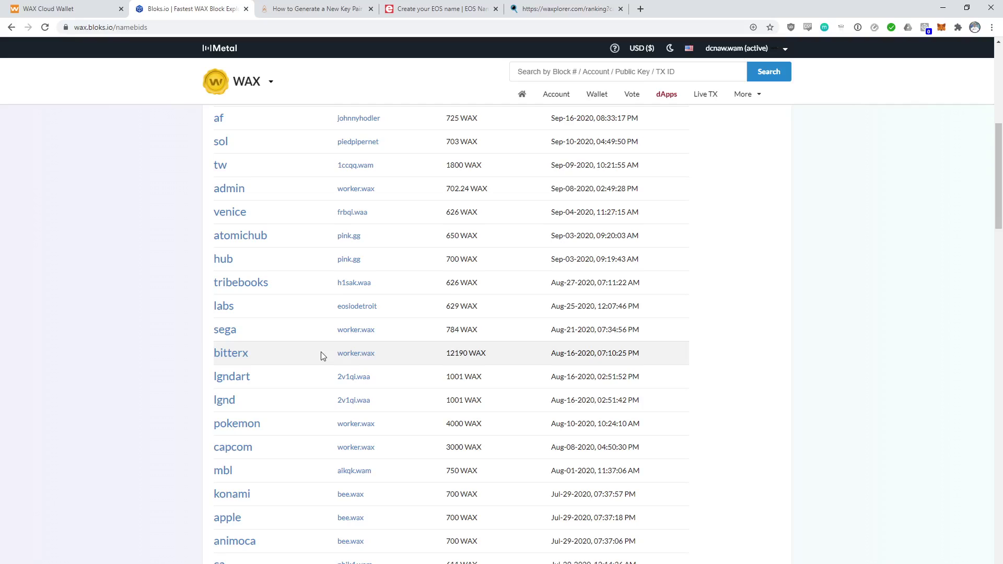
scroll(320, 354, "up", 8)
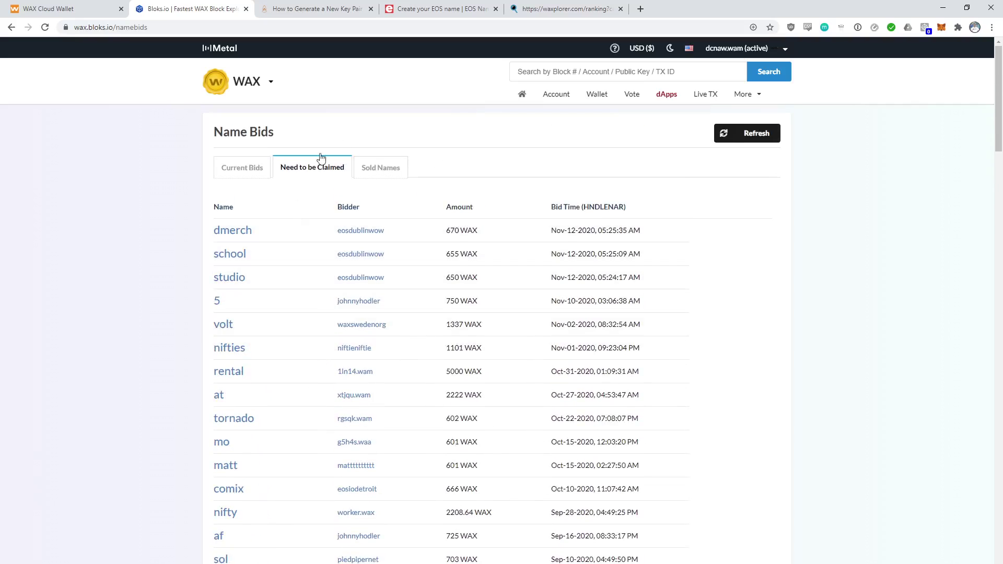
left_click(257, 173)
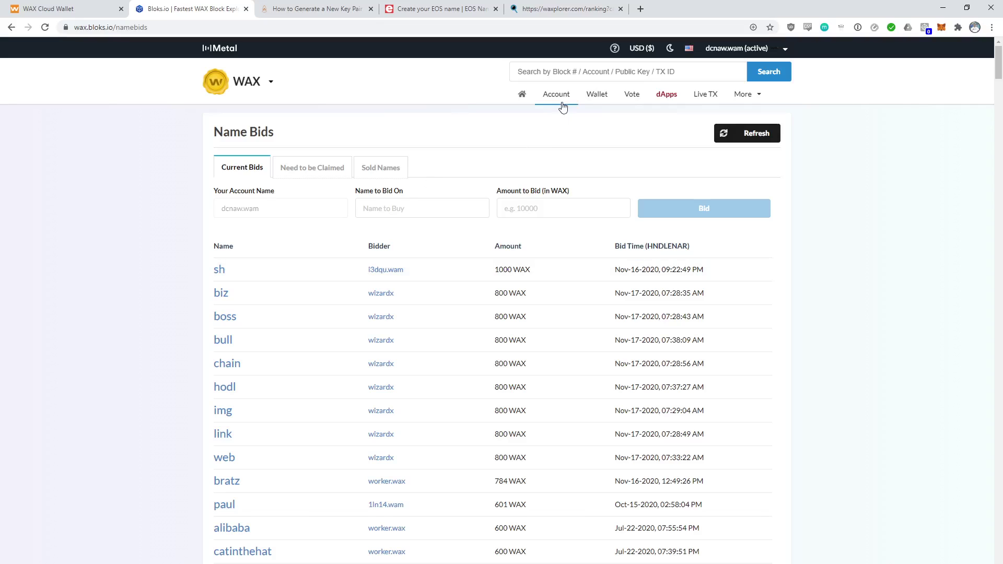
left_click(597, 94)
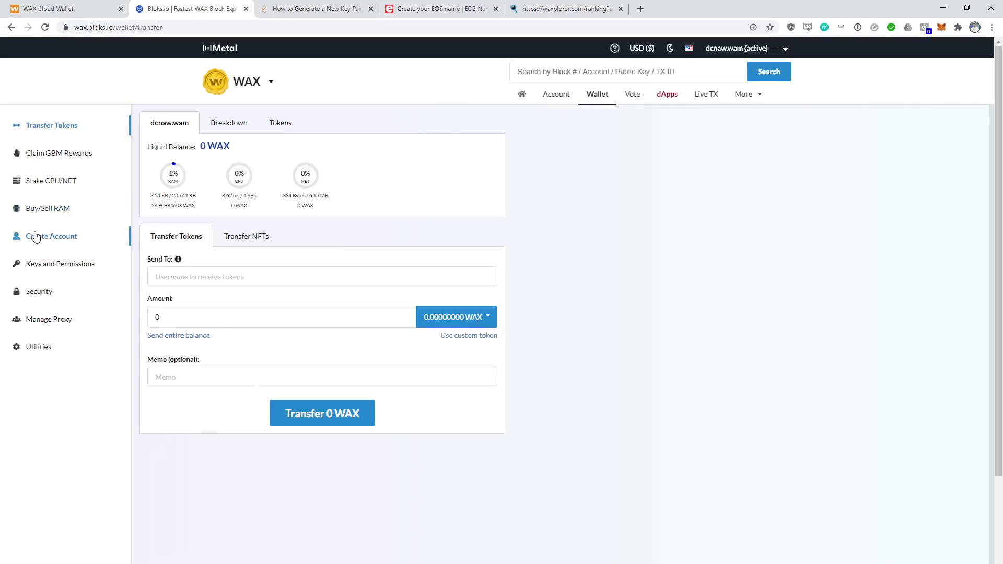
Start a new account named 'sh' with saved owner and active public keys
left_click(36, 236)
left_click(324, 333)
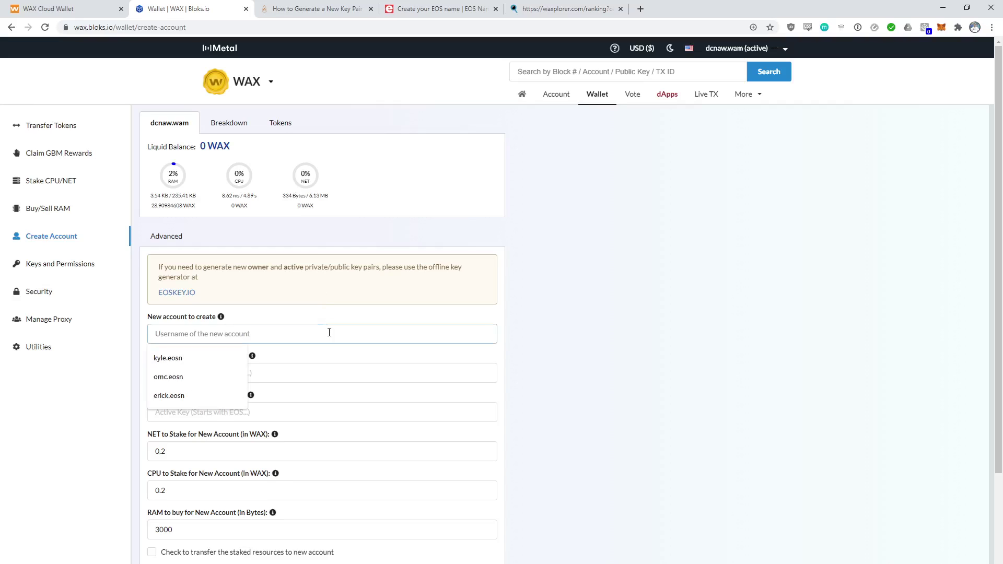
type("sh")
left_click(336, 405)
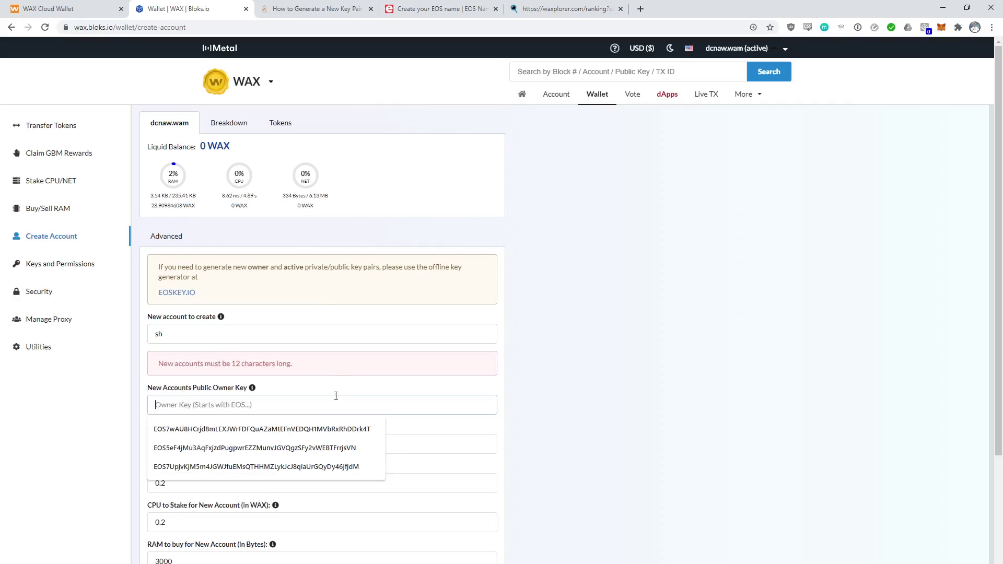
left_click(323, 424)
left_click(324, 444)
left_click(317, 473)
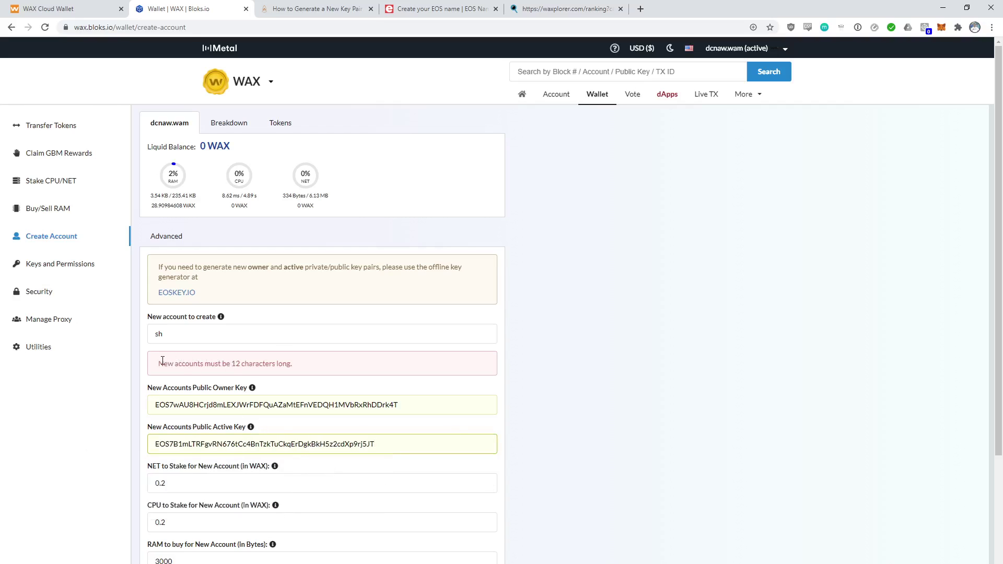
Review the 12-character length warning flagged on the 'sh' account name
left_click_drag(159, 364, 302, 376)
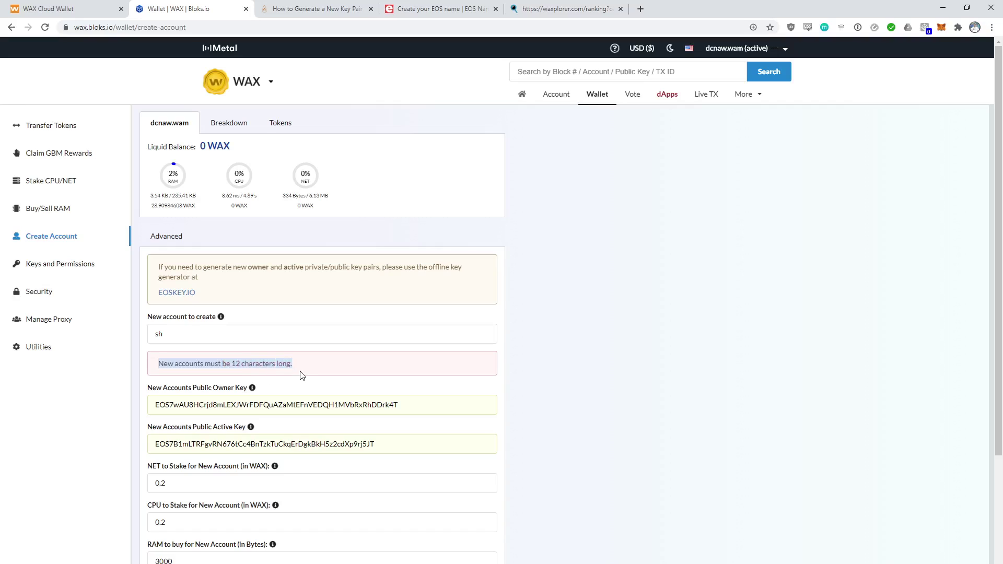
left_click(315, 366)
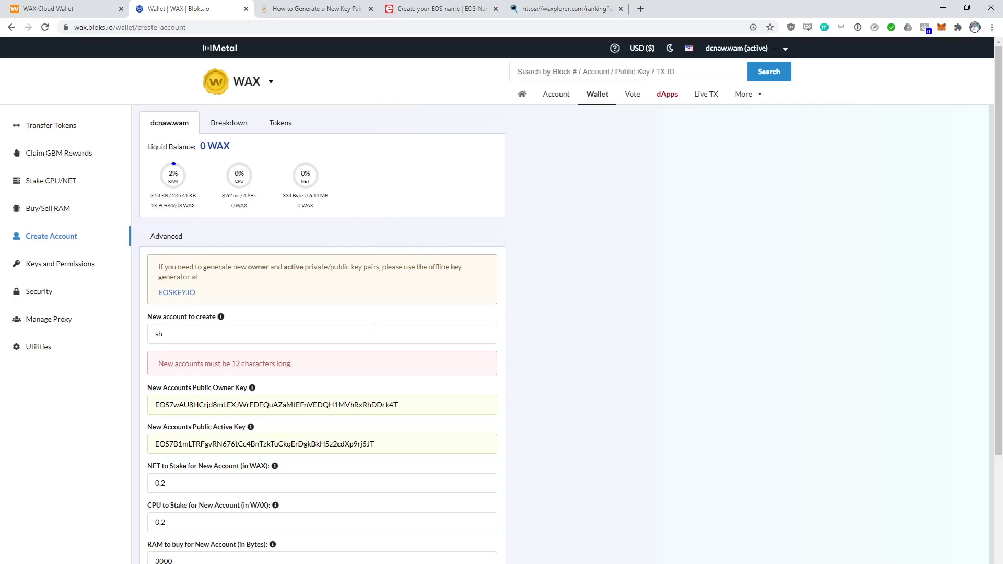
scroll(269, 364, "down", 3)
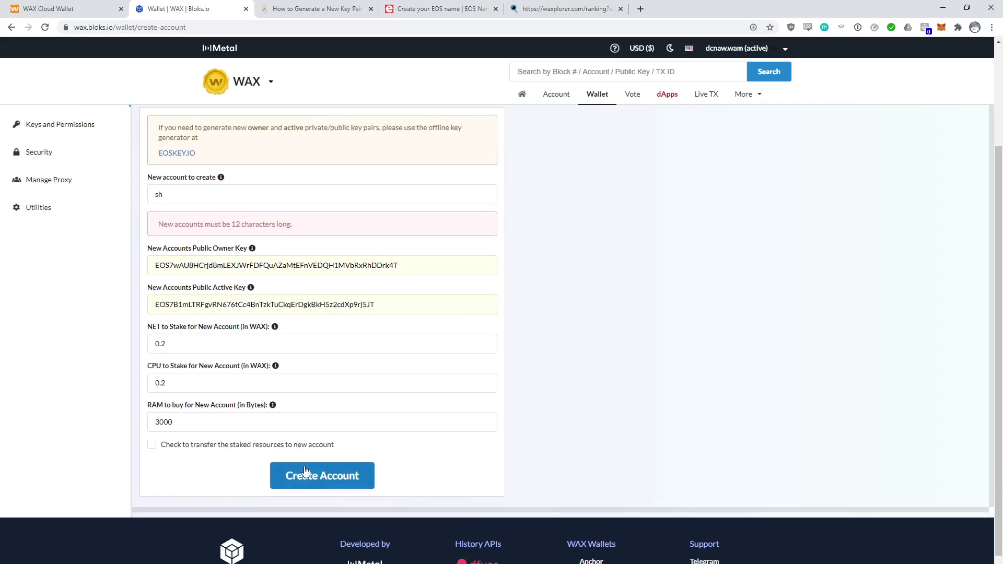
left_click(170, 195)
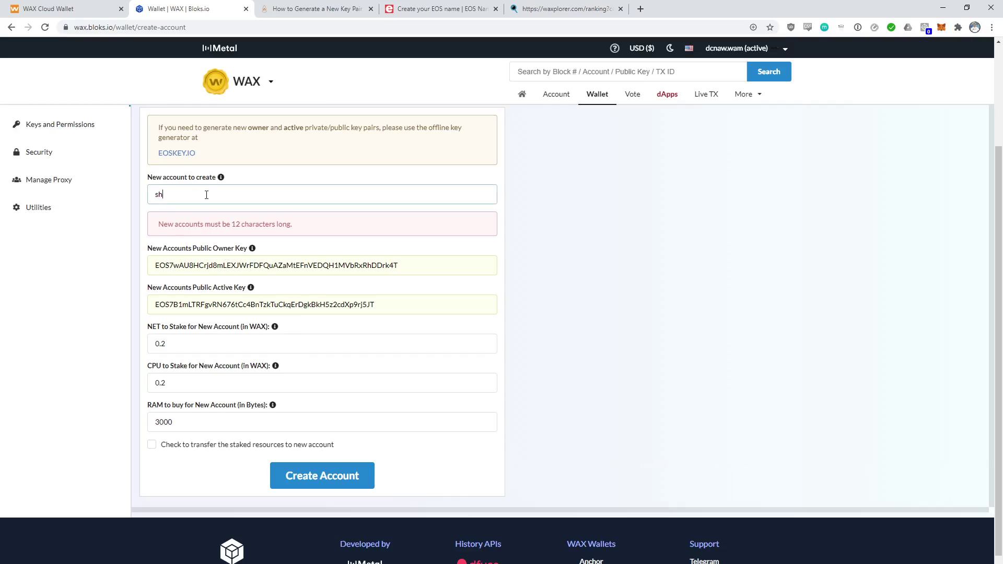
scroll(510, 319, "up", 1)
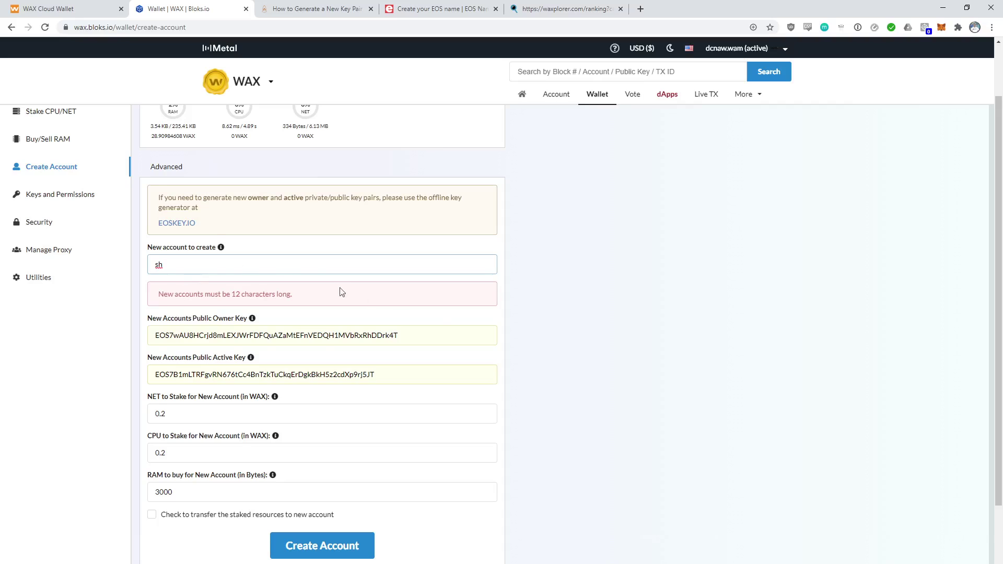
scroll(613, 219, "up", 2)
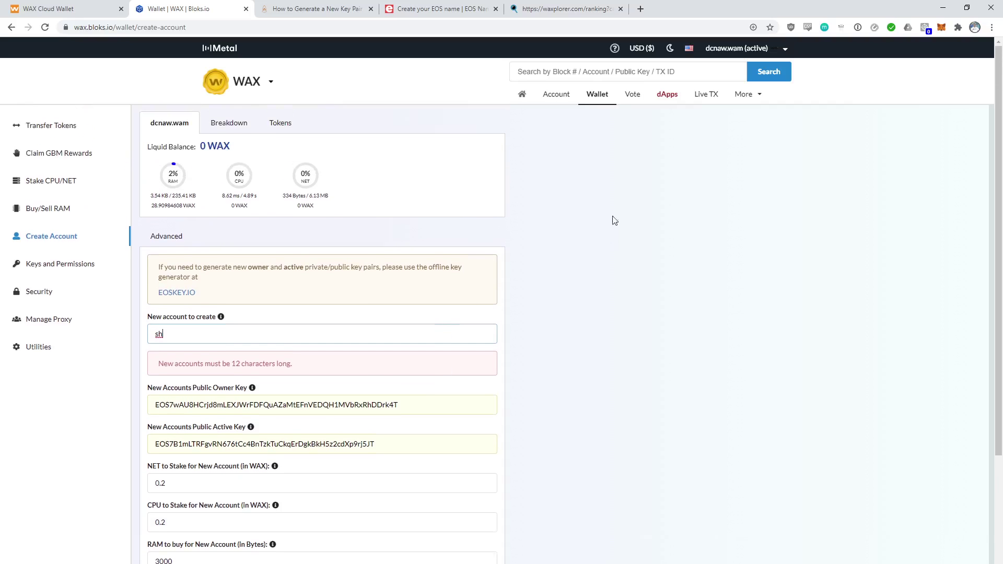
left_click(760, 48)
Log out and sign in with a different account through the Anchor wallet
left_click(751, 223)
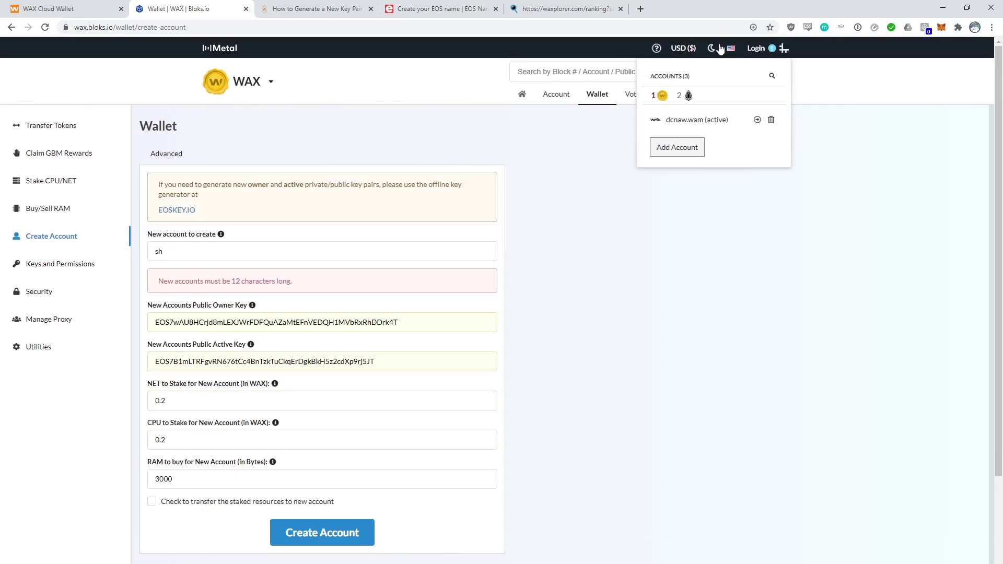
left_click(675, 147)
left_click(433, 267)
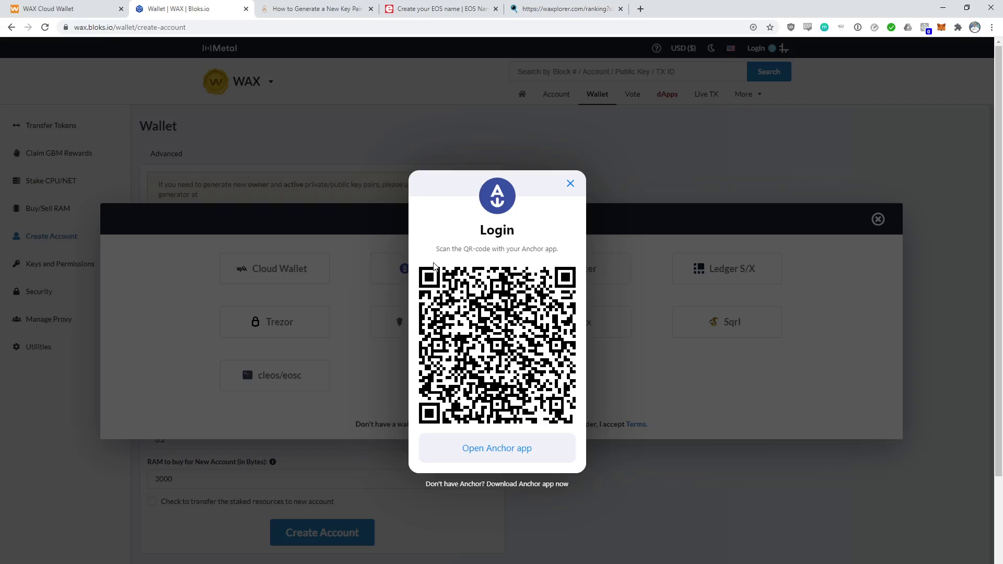
left_click(495, 450)
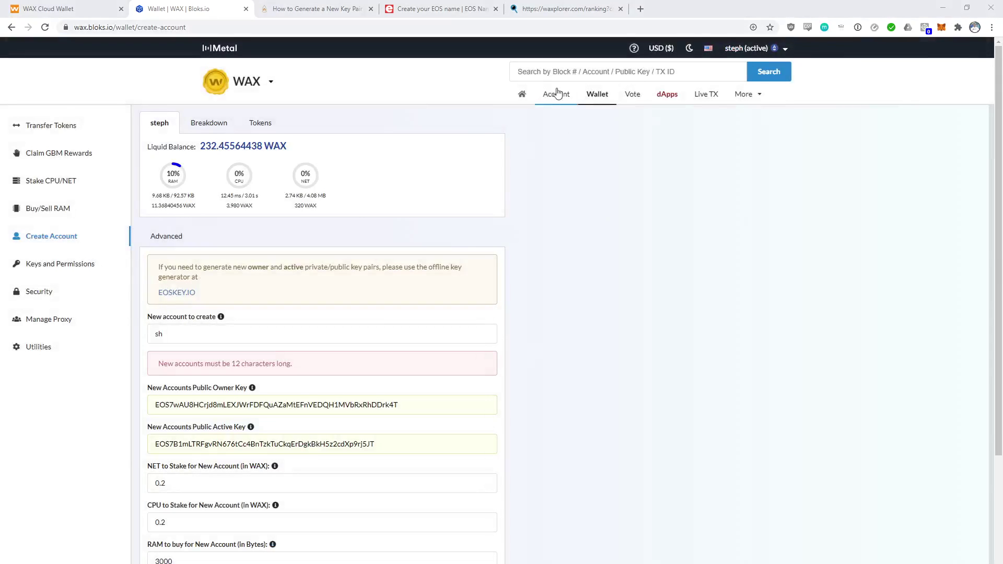
Reach the new account's Wallet > Create Account form and focus the name field
left_click(558, 94)
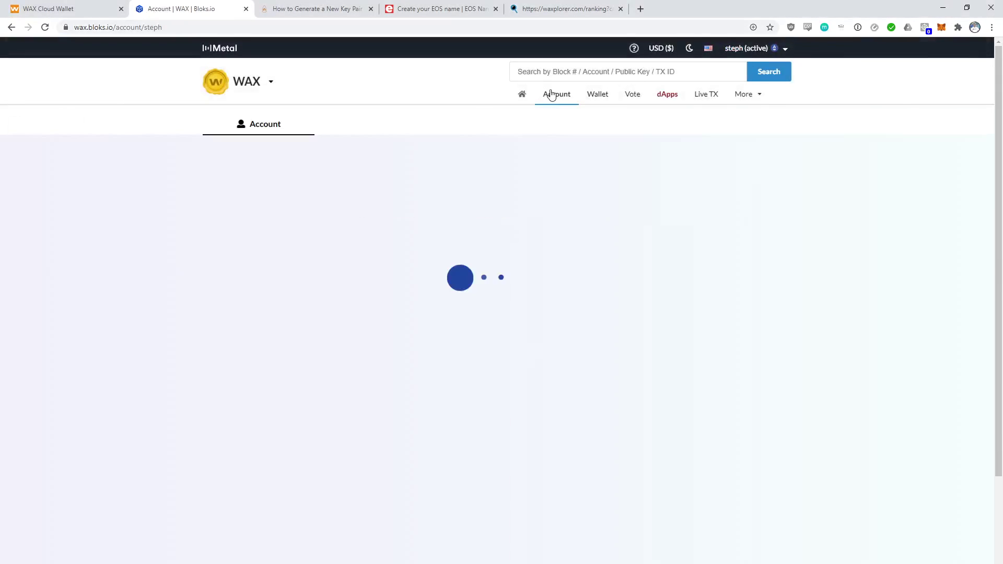
left_click(598, 94)
left_click(83, 241)
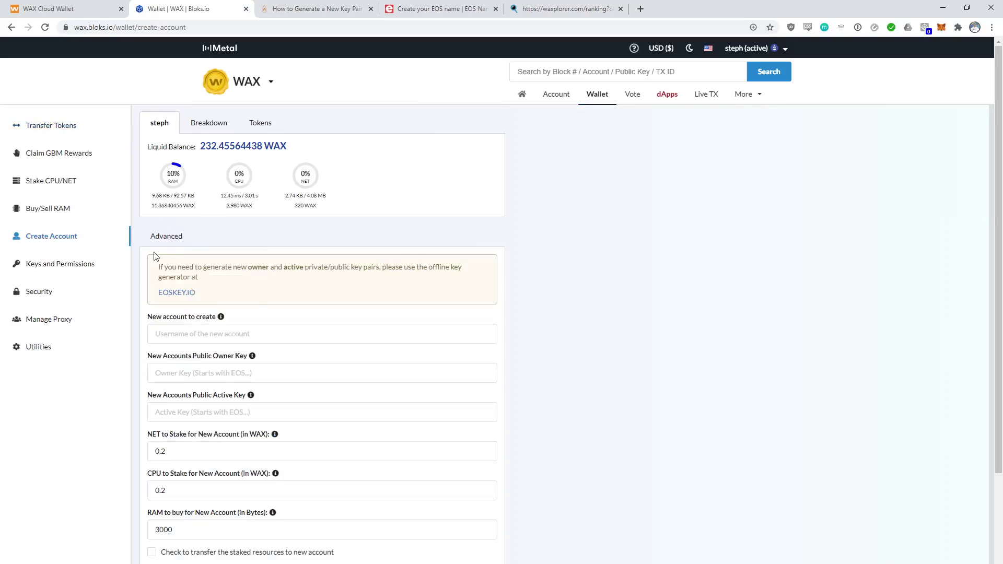
left_click(325, 334)
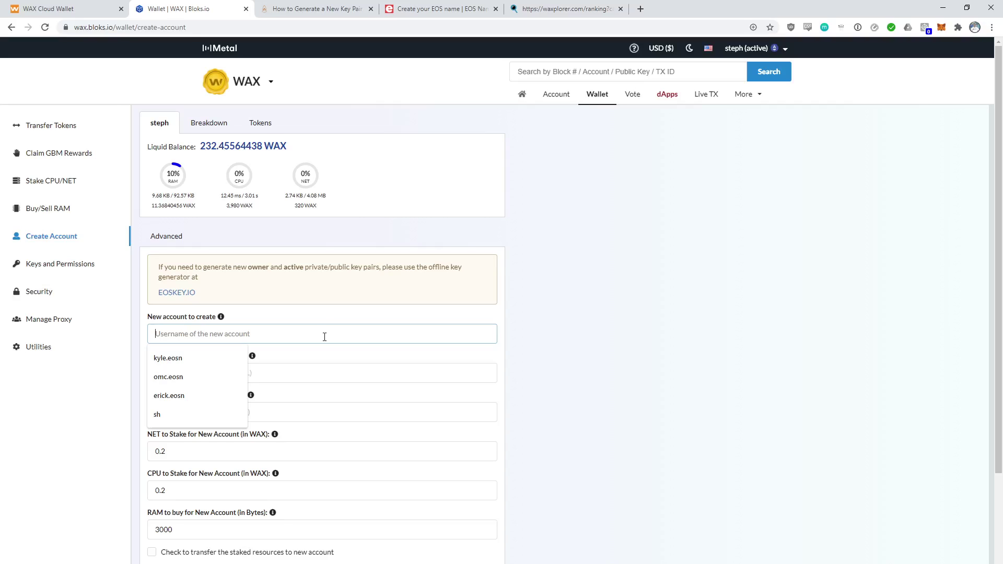
Enter the new account name, replacing its prefix with 'waxwax'
type("yay.steph")
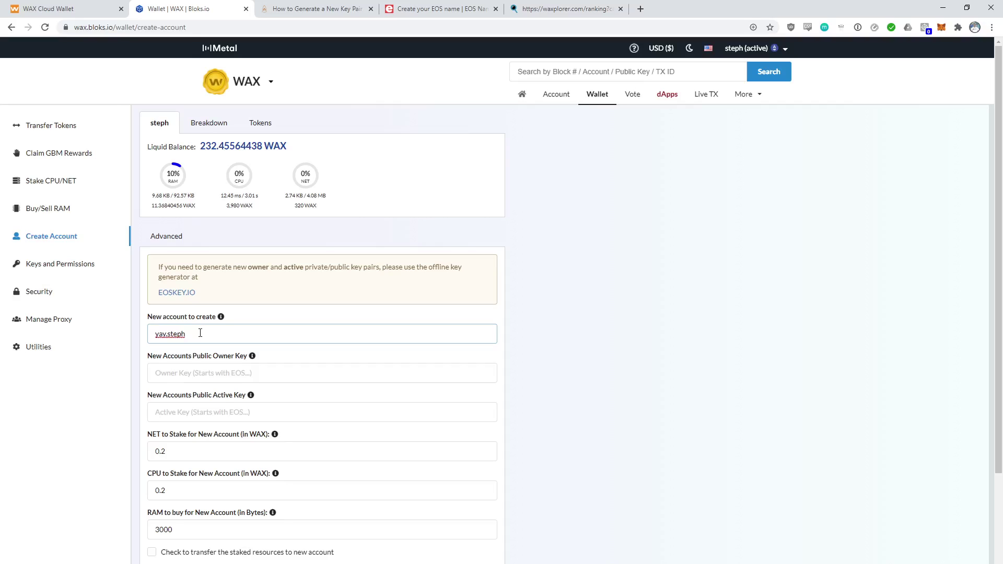
key("shift+Left")
key("shift+Left")
key("shift+Left")
key("shift+Left")
key("shift+Left")
key("Left")
key("BackSpace")
key("BackSpace")
key("BackSpace")
type("waxwax")
Fill the owner and active public keys from the saved suggestions
left_click(240, 373)
left_click(230, 396)
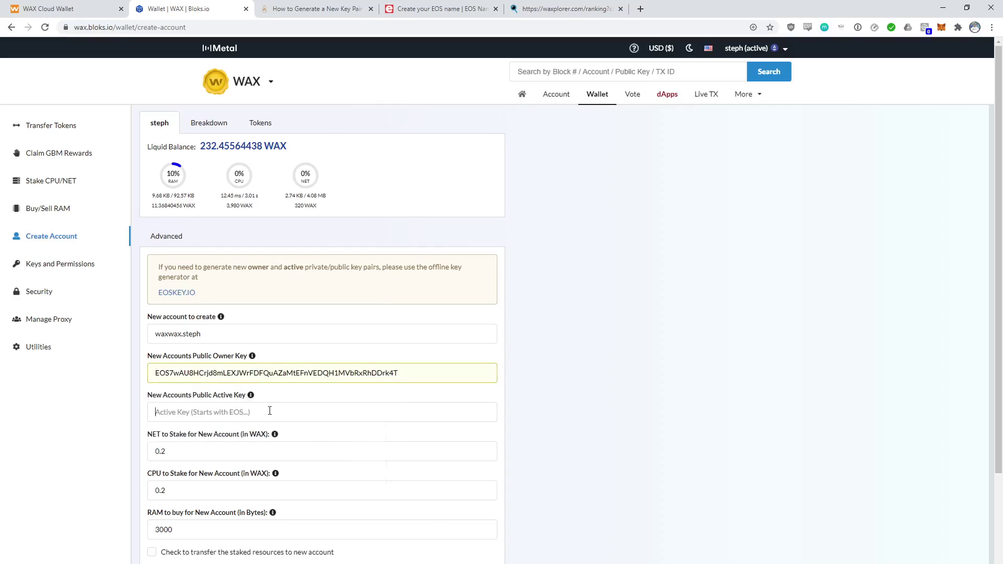
left_click(272, 413)
left_click(232, 433)
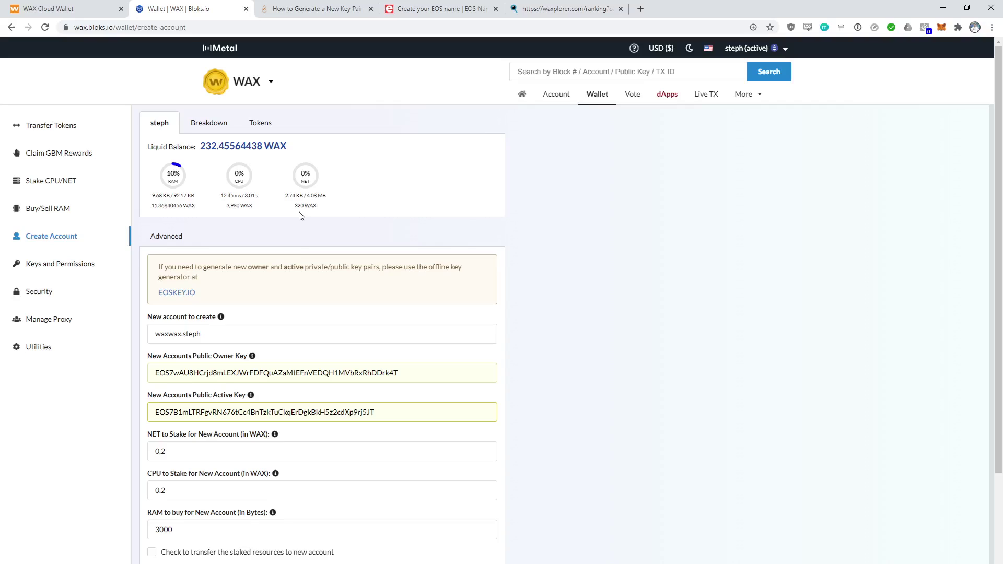
left_click(407, 11)
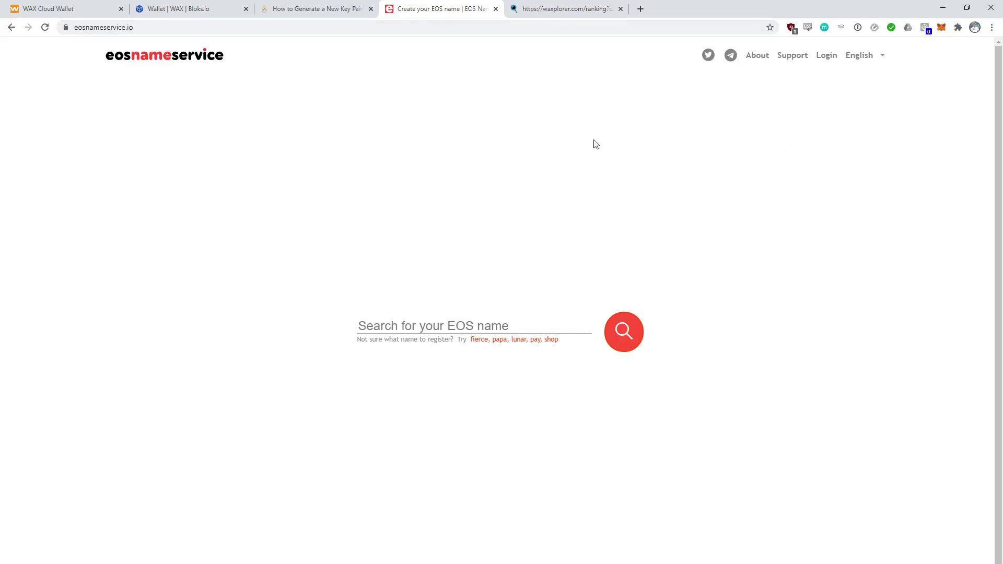
left_click(437, 328)
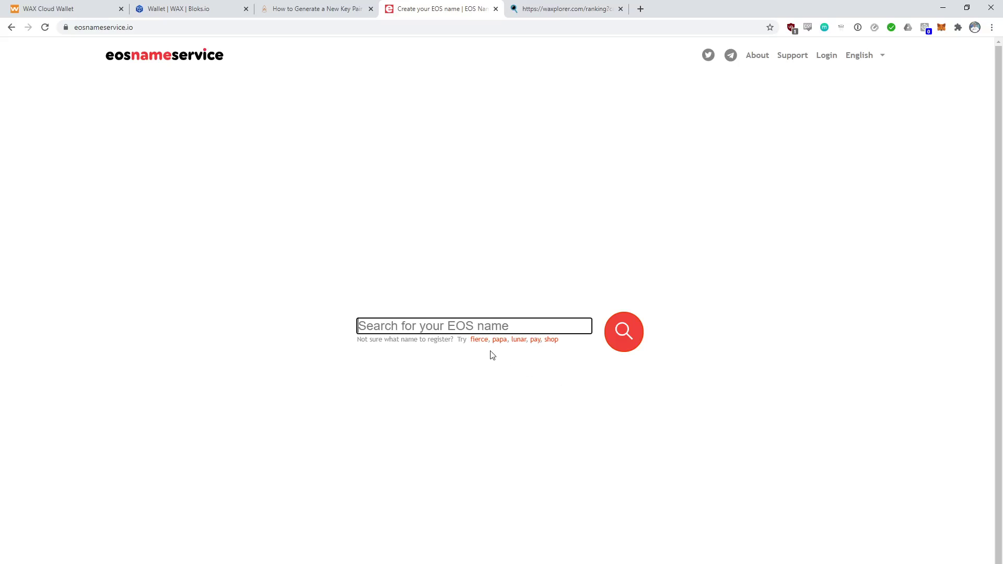
left_click(480, 339)
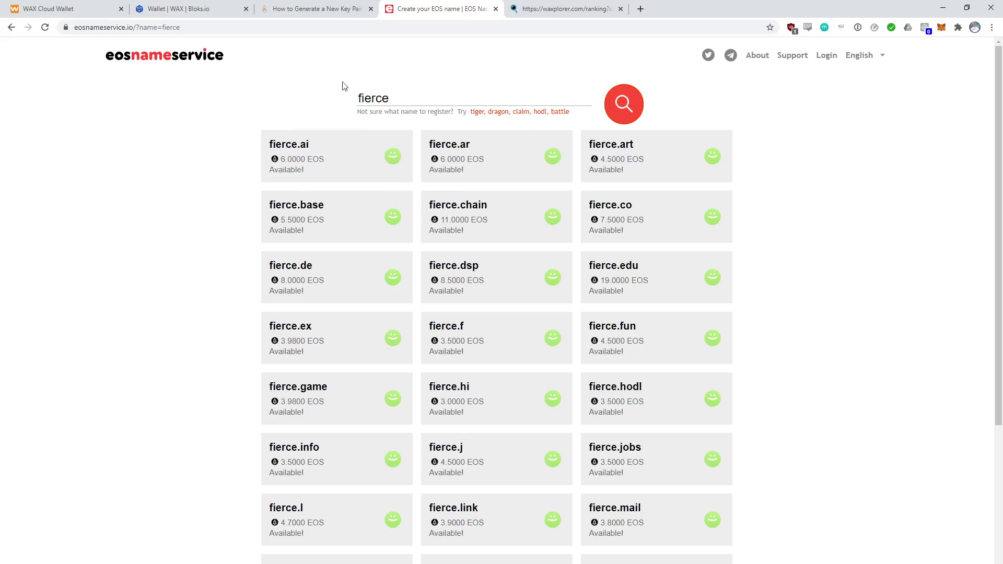
left_click(204, 59)
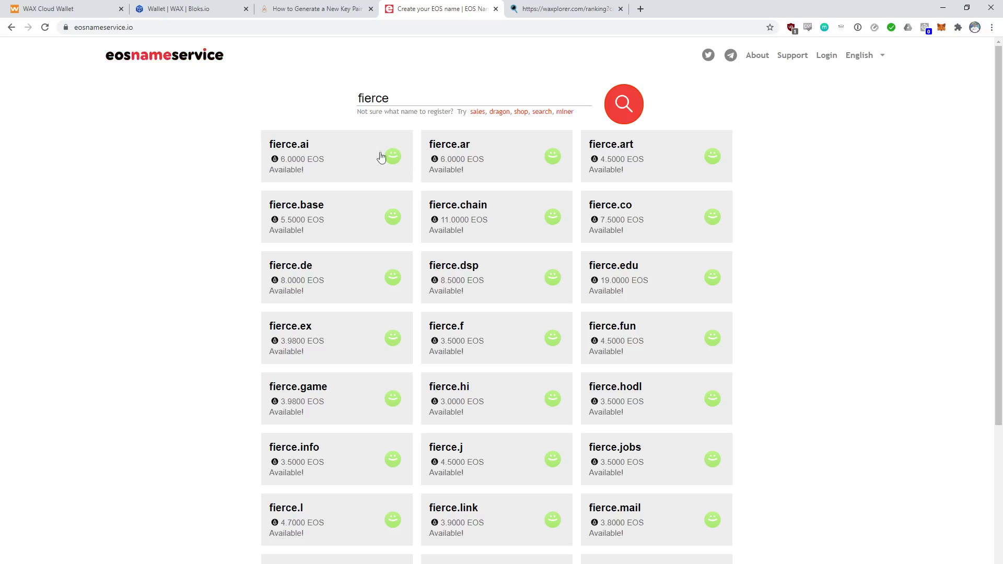
left_click(171, 63)
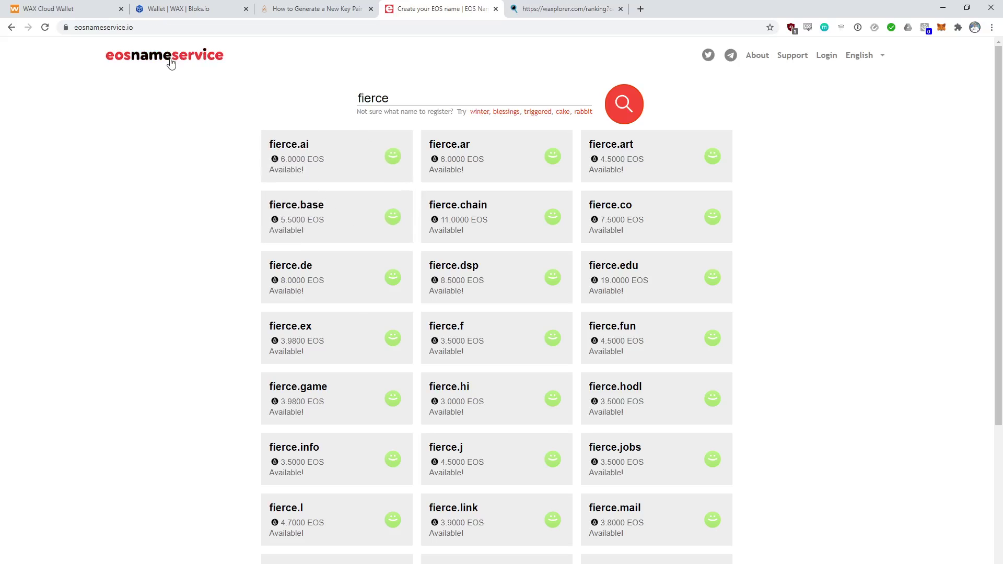
left_click(426, 97)
key("BackSpace")
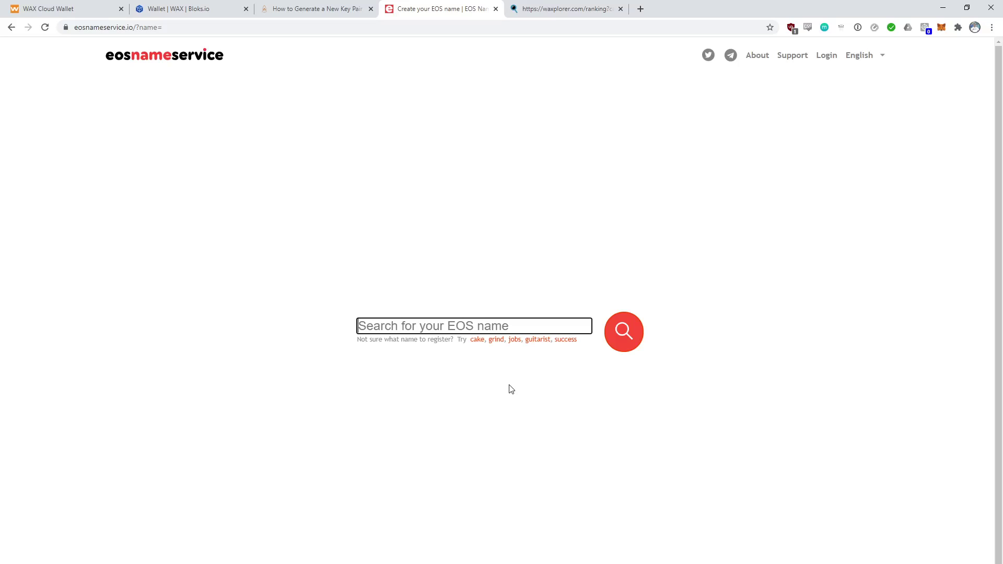
Clear the 'success' name search in EOS Name Service and return to Bloks.io
left_click(570, 338)
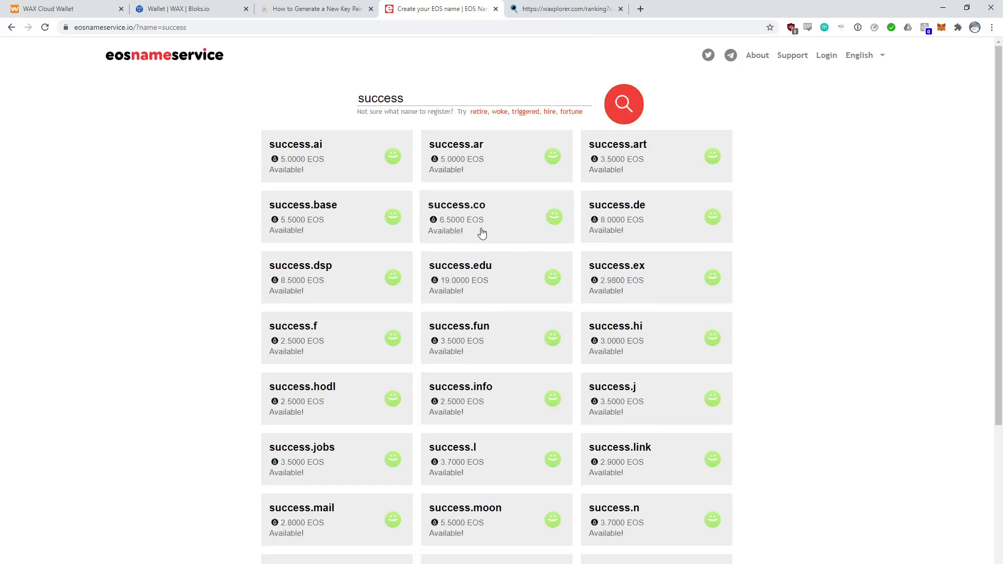
scroll(483, 230, "down", 1)
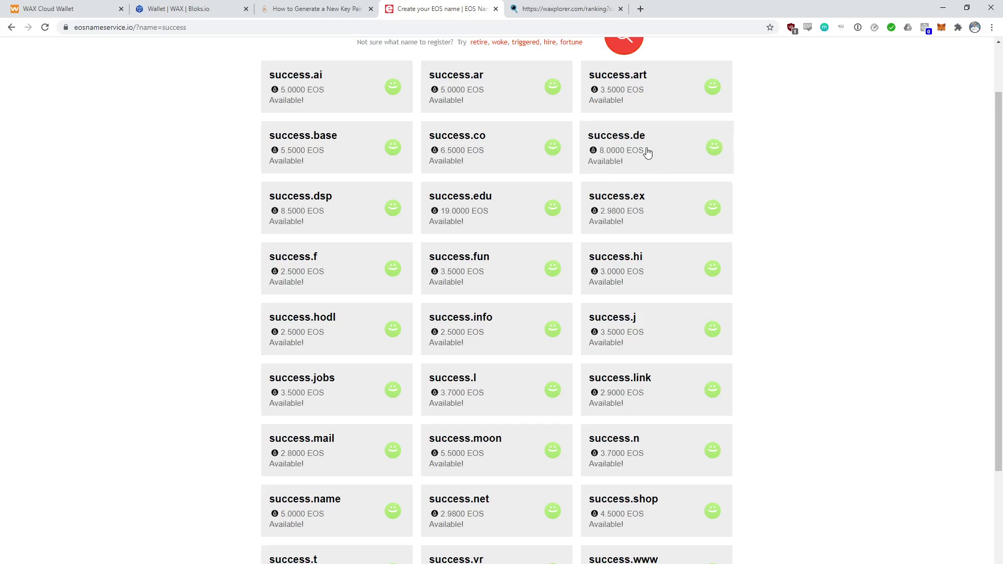
scroll(578, 334, "up", 2)
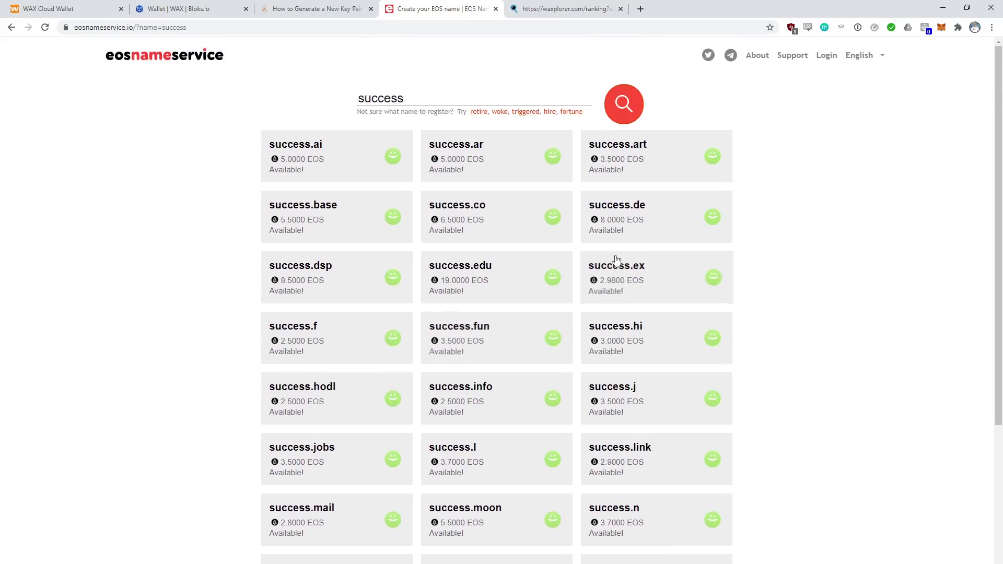
double_click(430, 97)
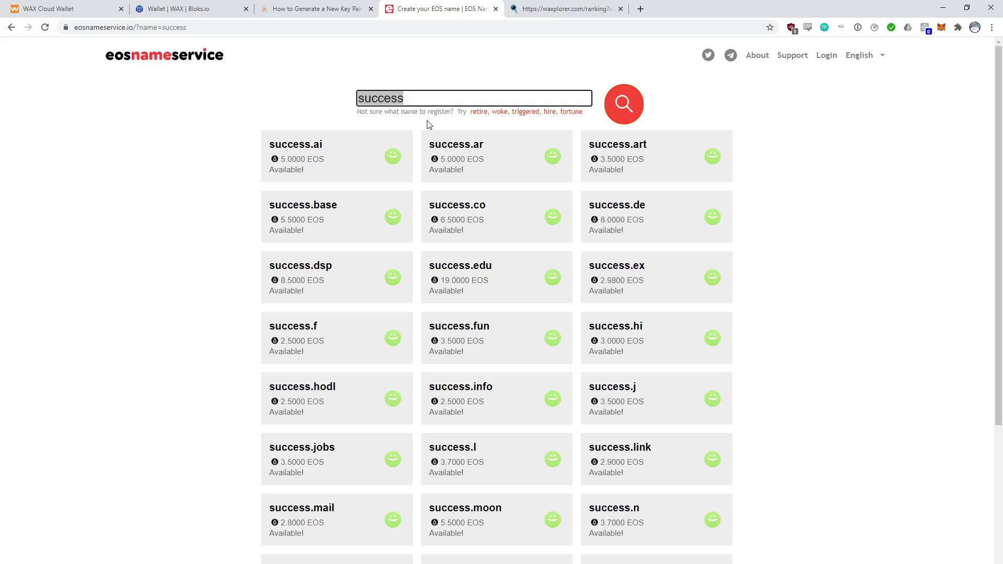
key("BackSpace")
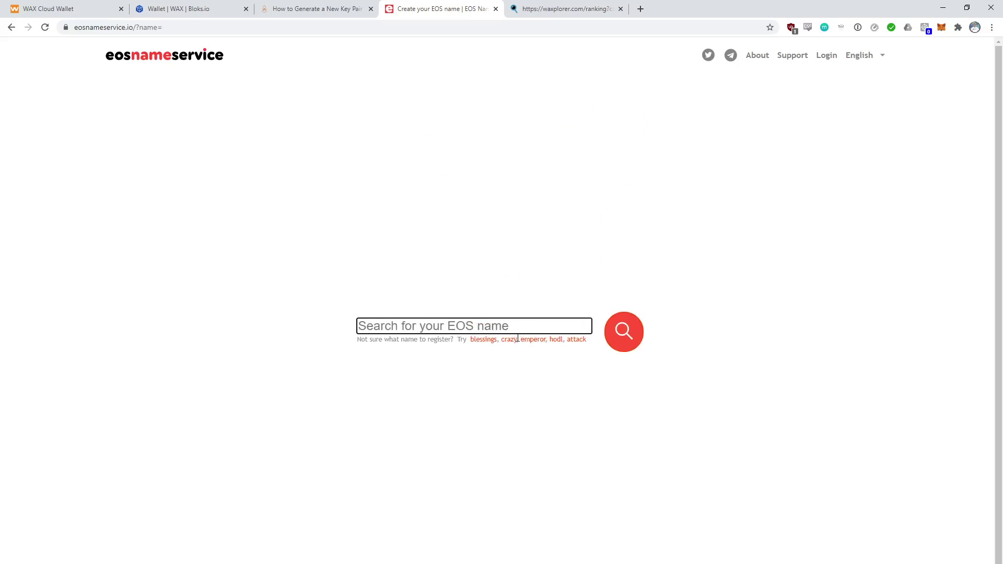
left_click(183, 9)
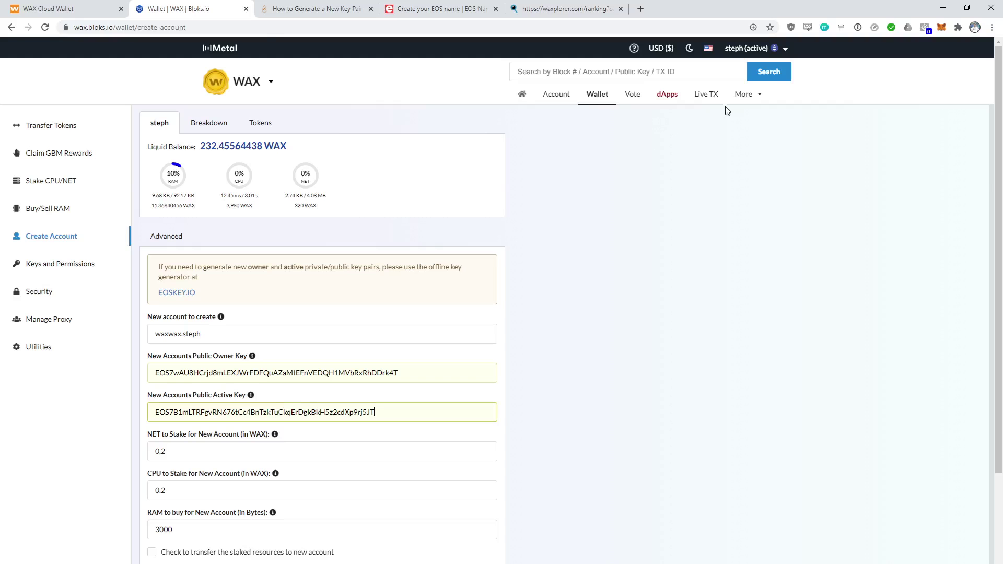
Open the Name Bids page and highlight the top rows of the Current Bids table
mouse_move(744, 99)
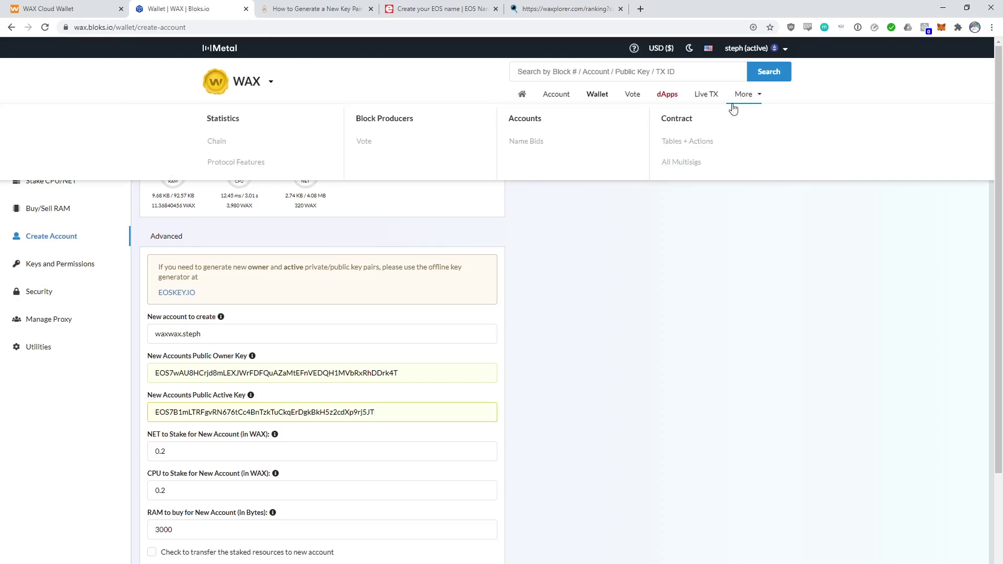
left_click(538, 141)
left_click_drag(173, 286, 698, 465)
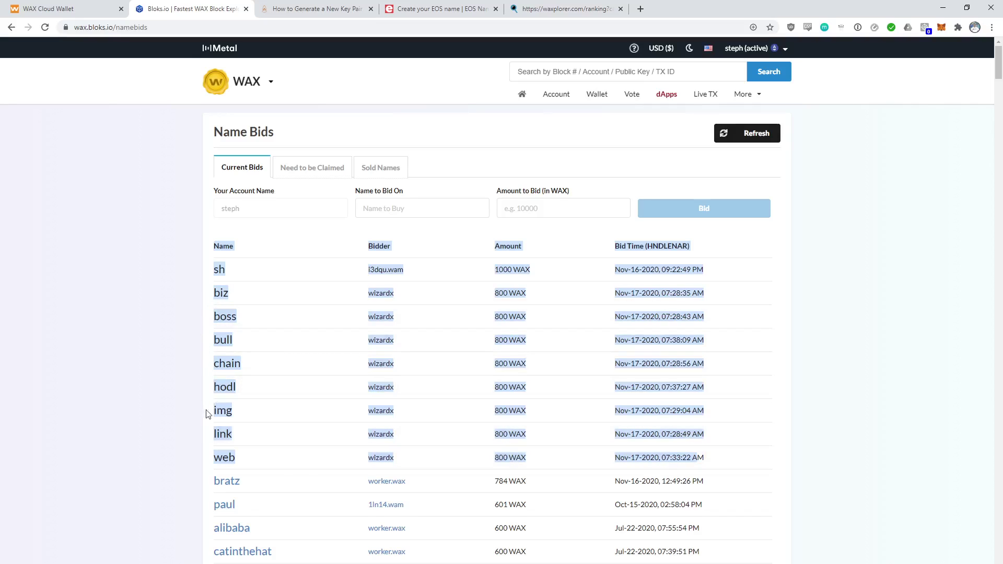
left_click(892, 310)
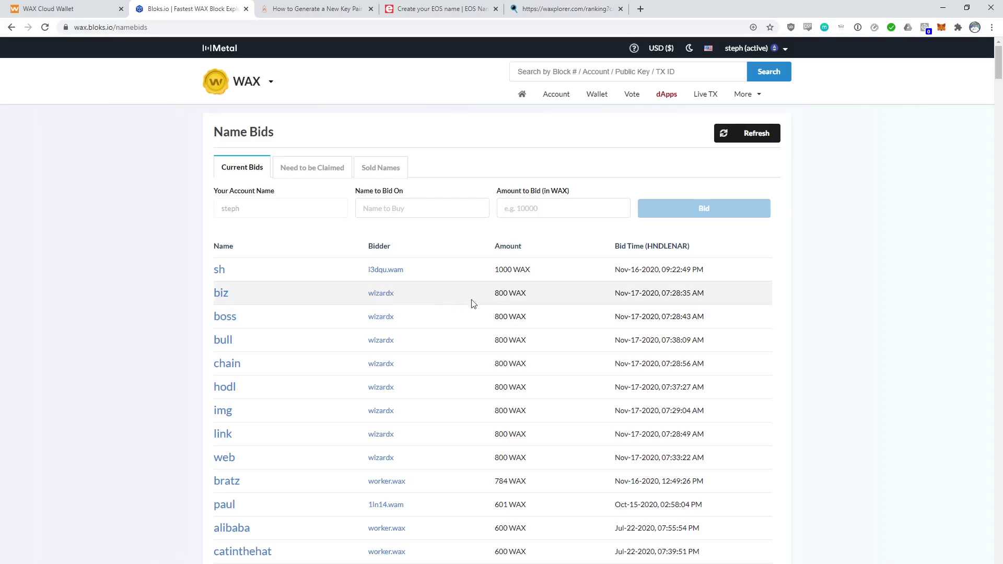
Highlight the 800 WAX bid on the name biz
left_click_drag(495, 294, 529, 296)
left_click(540, 297)
left_click_drag(462, 302, 535, 307)
left_click(507, 294)
triple_click(513, 295)
left_click(521, 312)
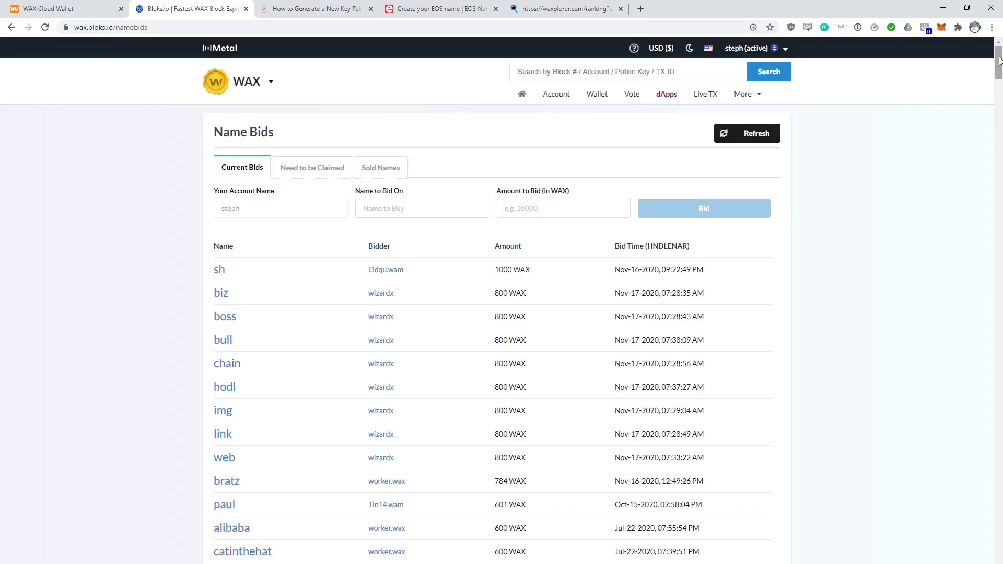
left_click_drag(999, 60, 992, 251)
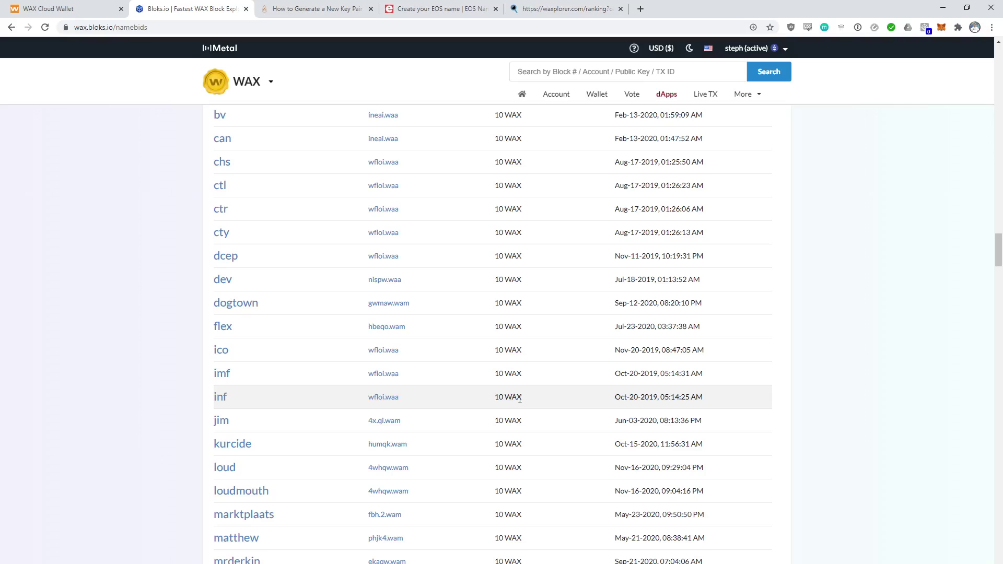
Scroll to the 10 WAX bids and highlight the rows from dcep down to jim
scroll(496, 398, "down", 1)
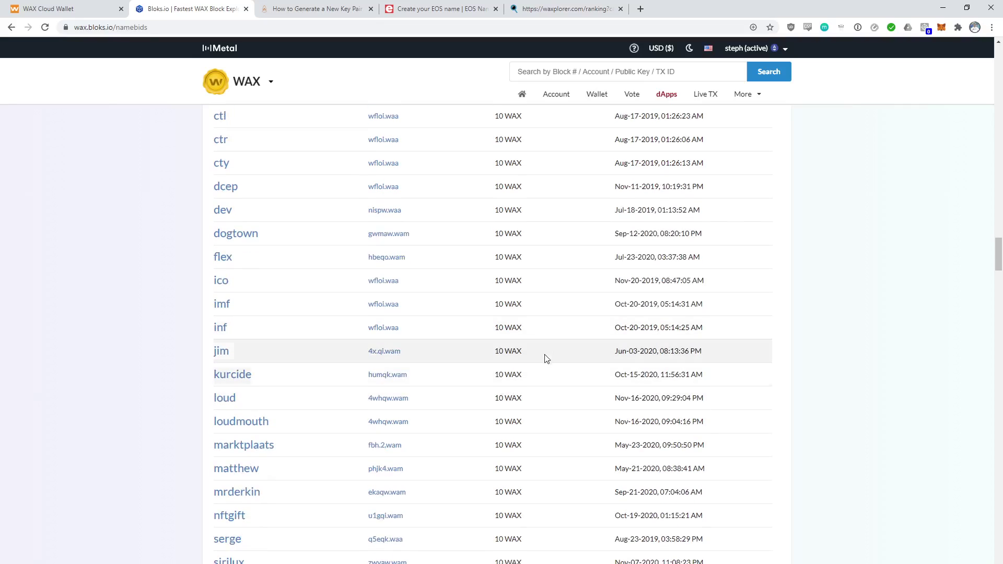
left_click_drag(523, 351, 491, 353)
left_click_drag(497, 186, 522, 363)
left_click(518, 353)
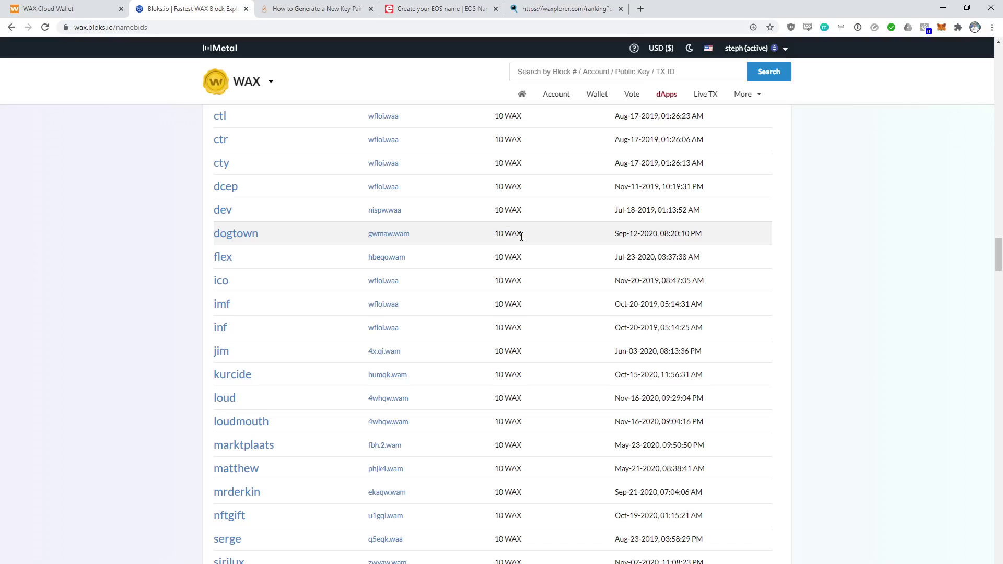
scroll(520, 240, "up", 1)
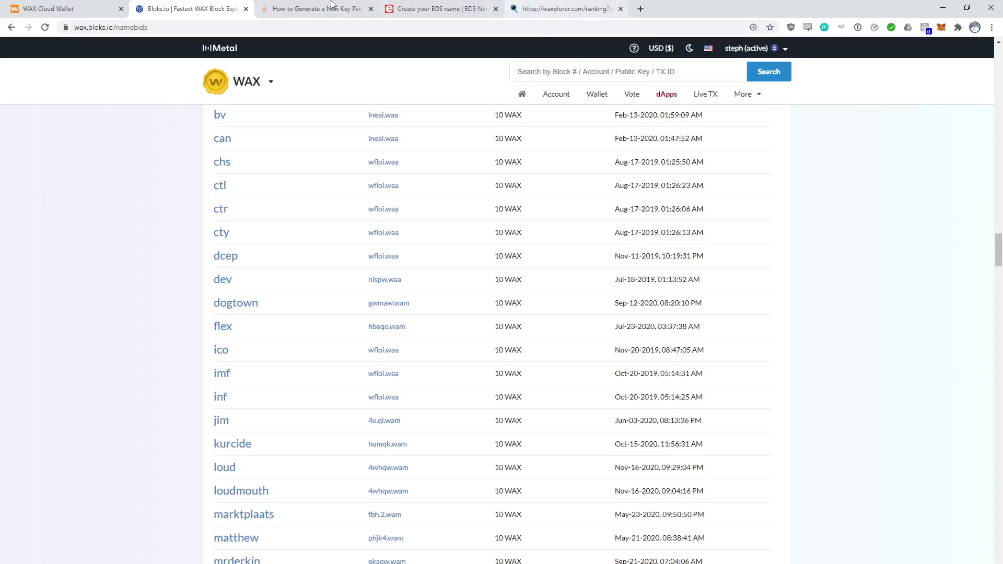
left_click(585, 9)
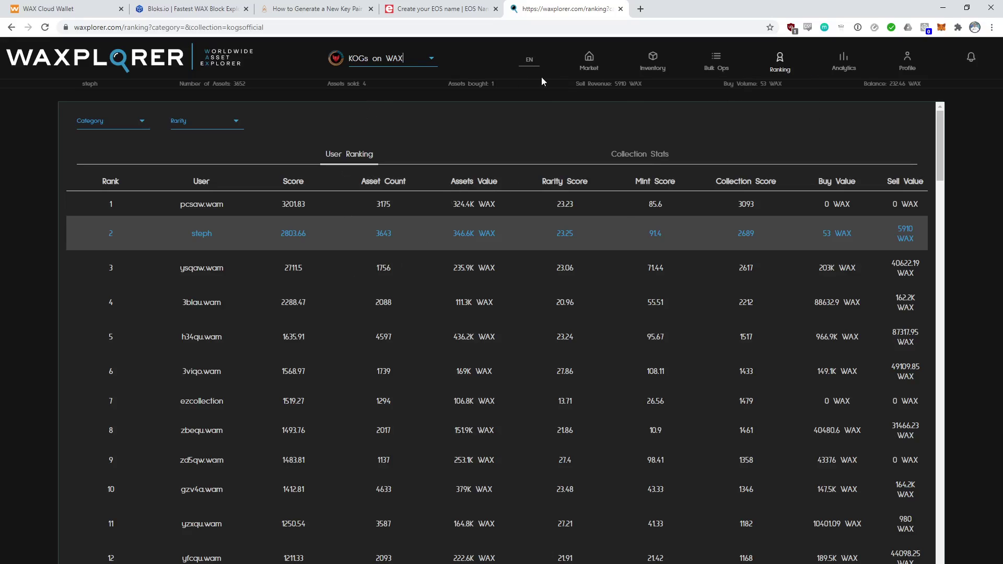
Review the KOGs on WAX user ranking table with ranks, scores and asset values
mouse_move(780, 64)
scroll(249, 397, "down", 8)
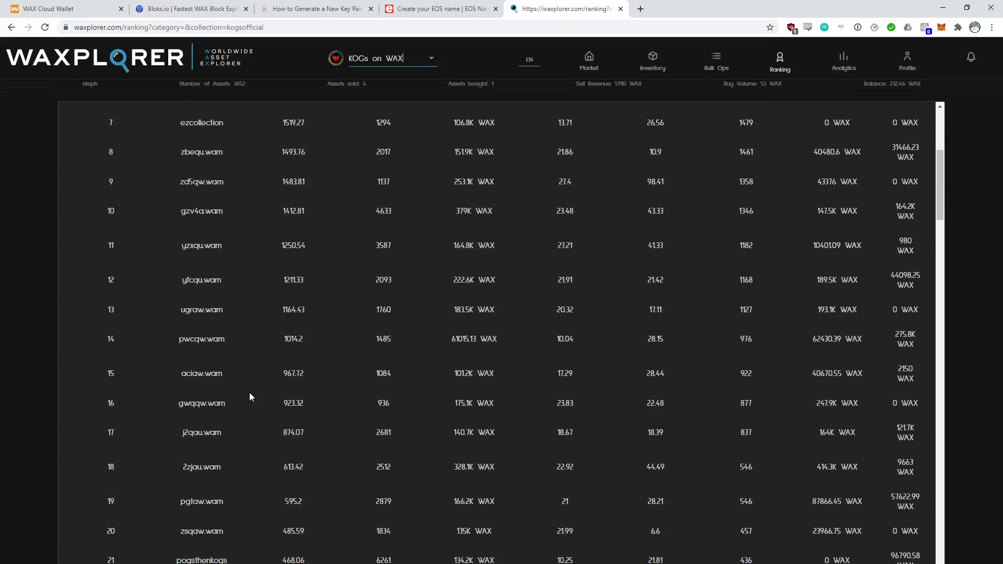
scroll(280, 398, "down", 10)
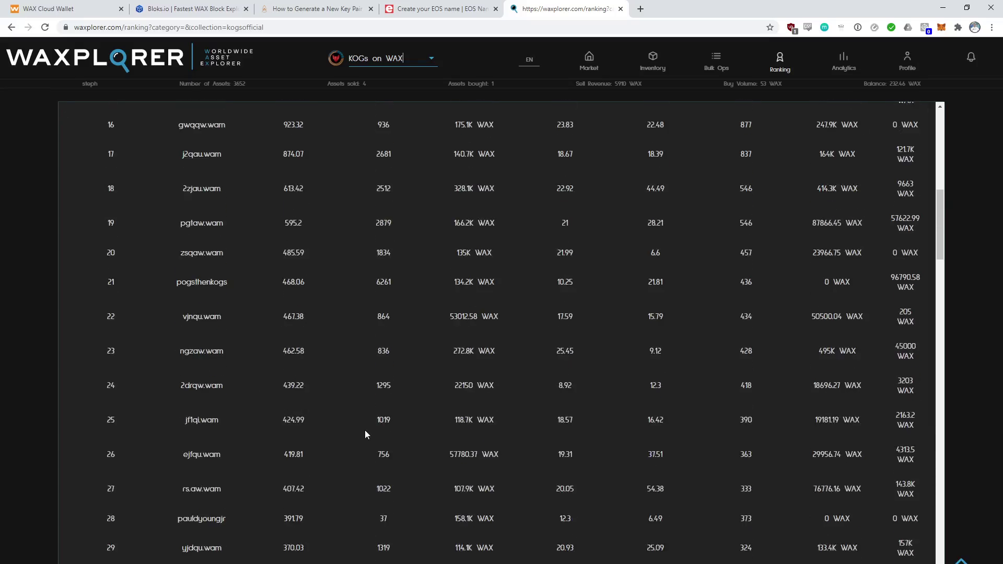
scroll(365, 433, "down", 10)
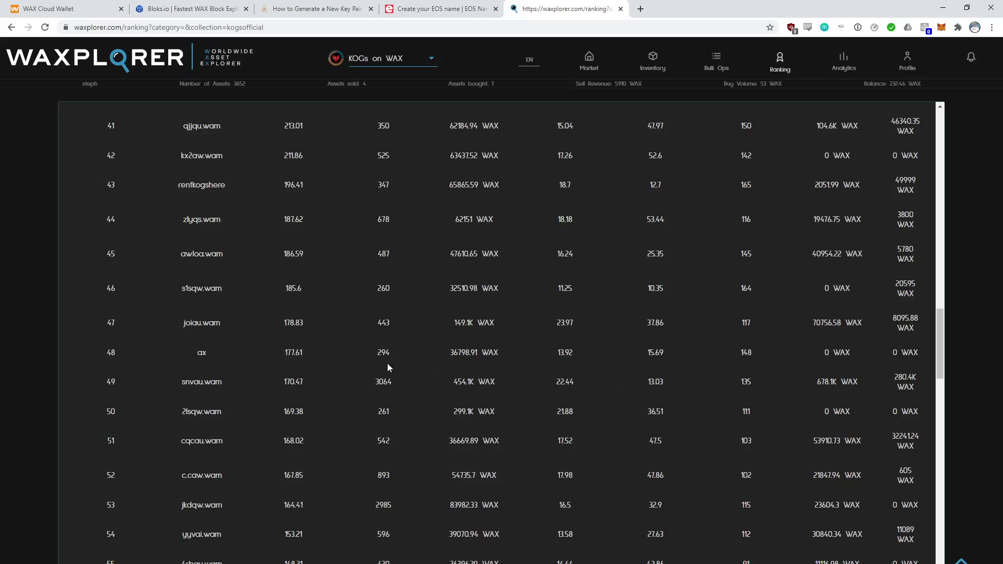
left_click_drag(941, 356, 954, 133)
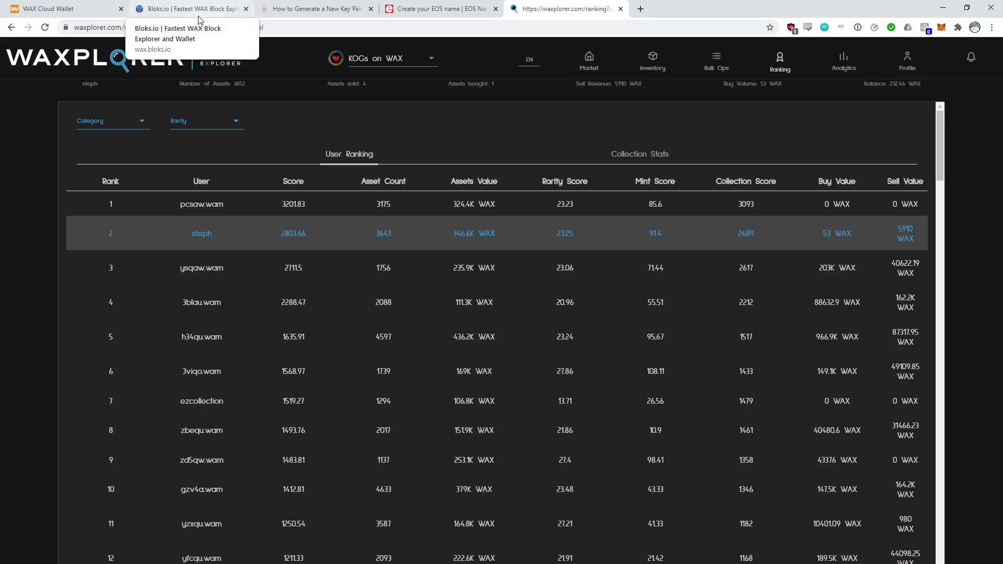
Check the WAX Cloud Wallet dashboard, then open the Bloks.io account overview with its 4,592.45564438 WAX balance
left_click(98, 10)
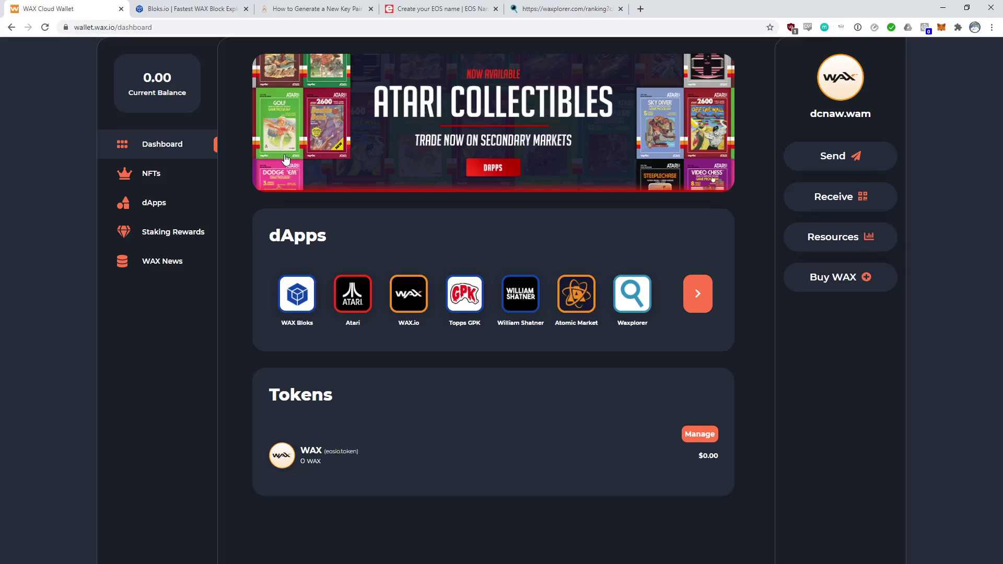
left_click(222, 7)
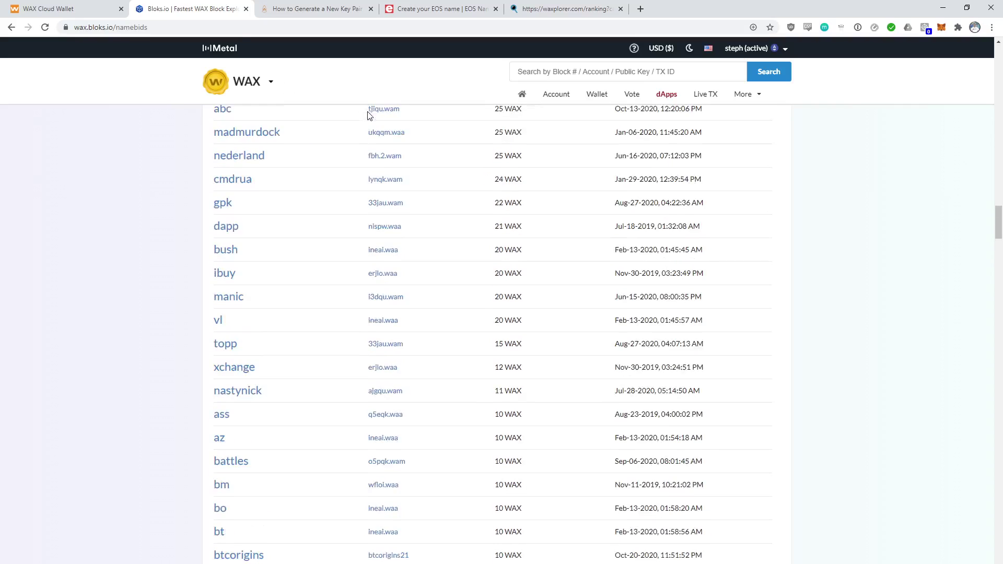
scroll(369, 115, "up", 6)
left_click(556, 97)
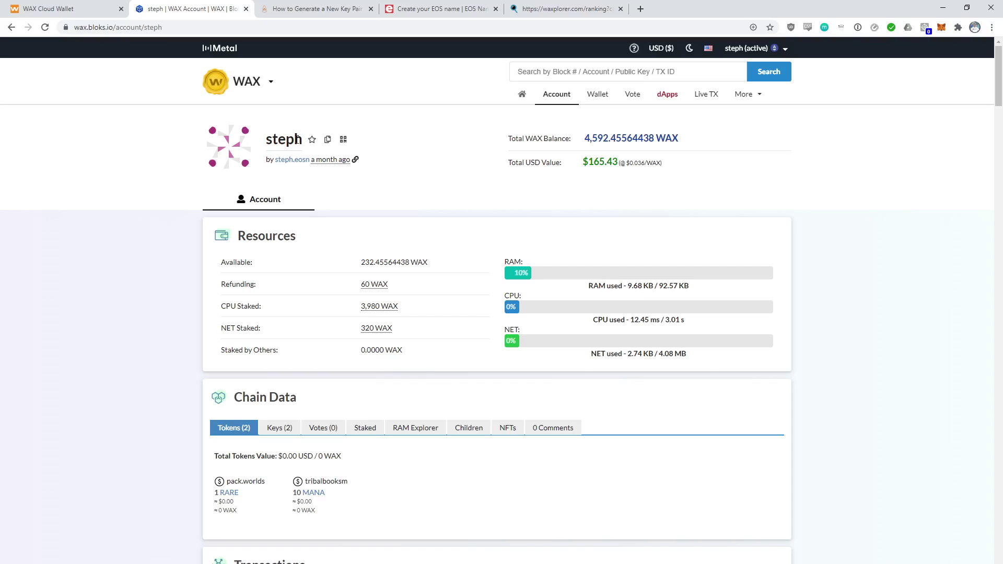
Switch to the 'Create your EOS name' tab to show the empty EOS Name Service search
left_click(421, 13)
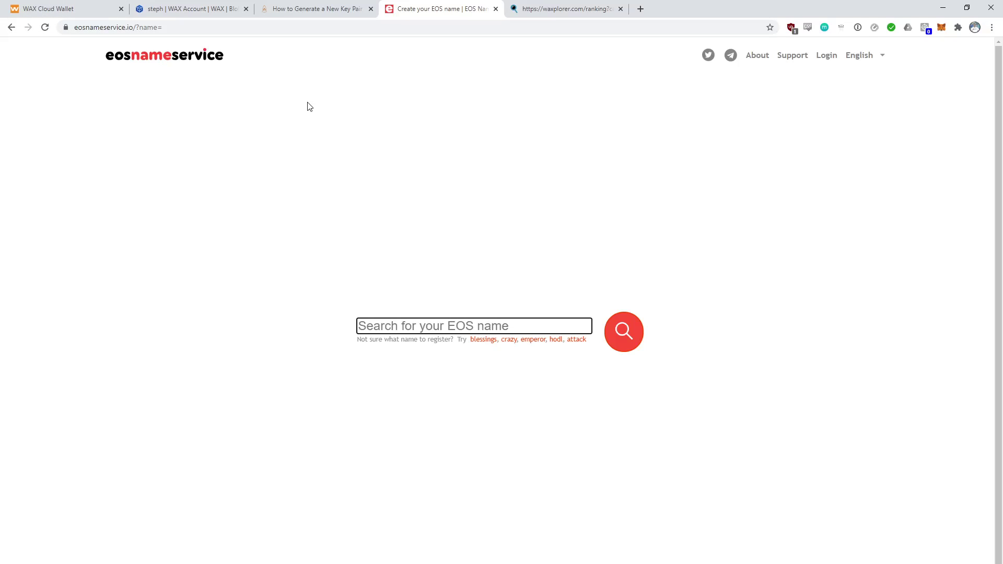
left_click(105, 9)
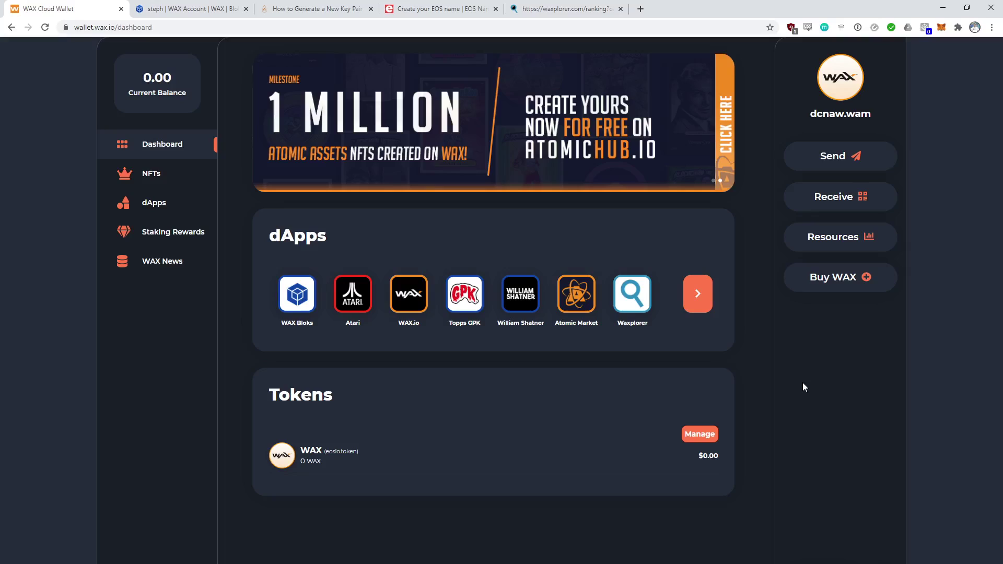
left_click(471, 10)
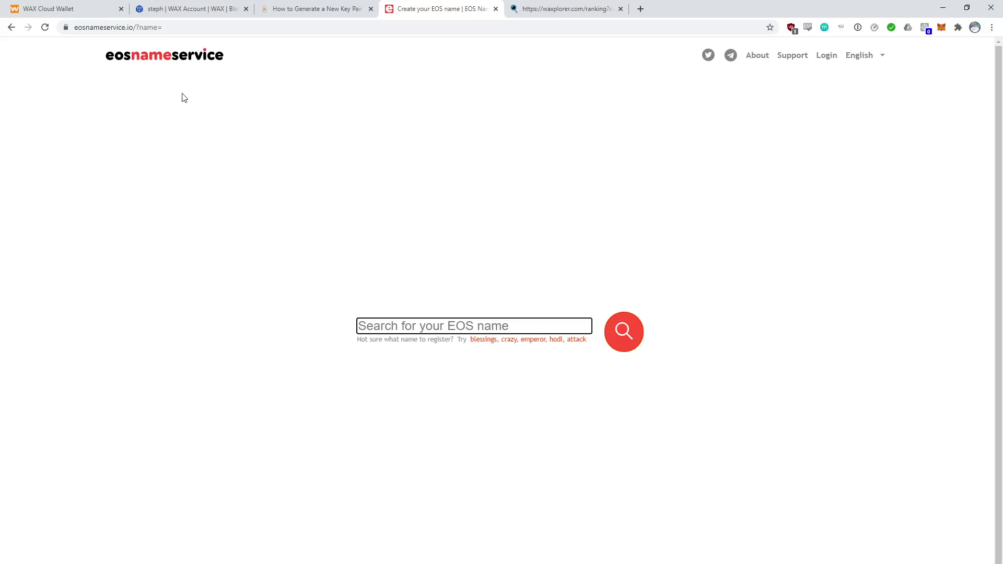